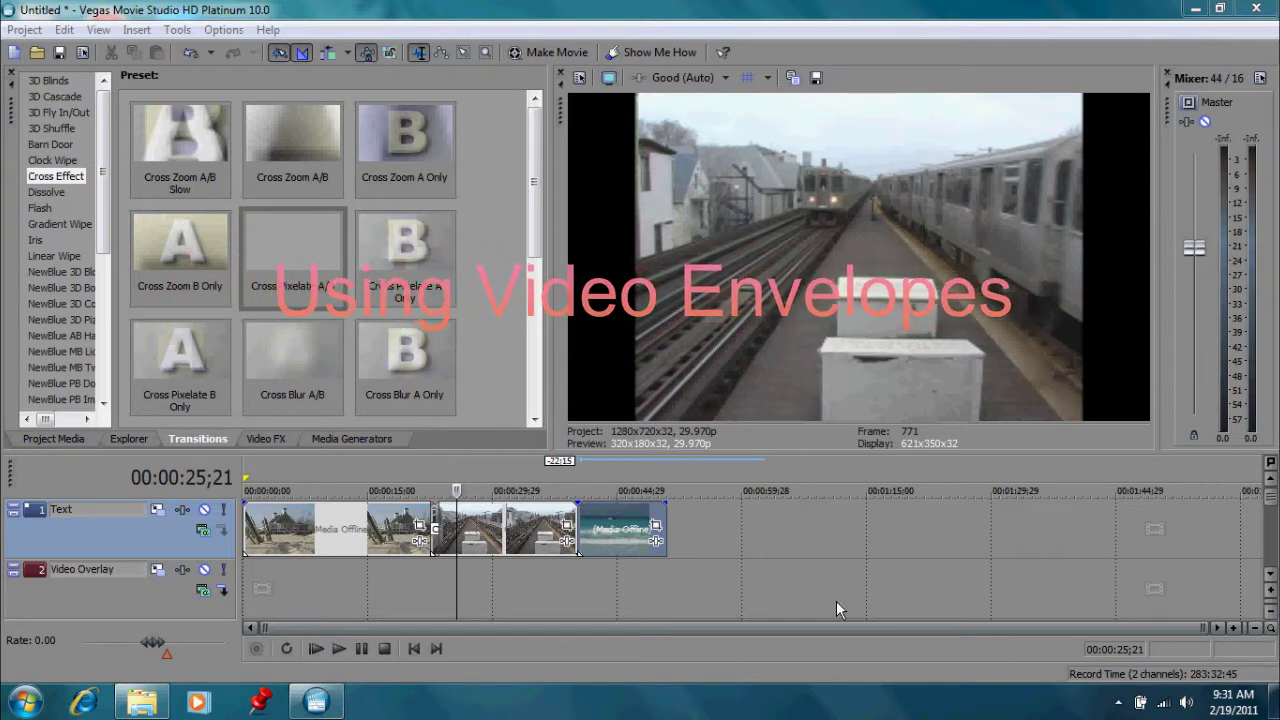
Move the train clip to the start of the Video Overlay track and the ocean clip to the start of the Video track
left_click_drag(490, 546, 260, 543)
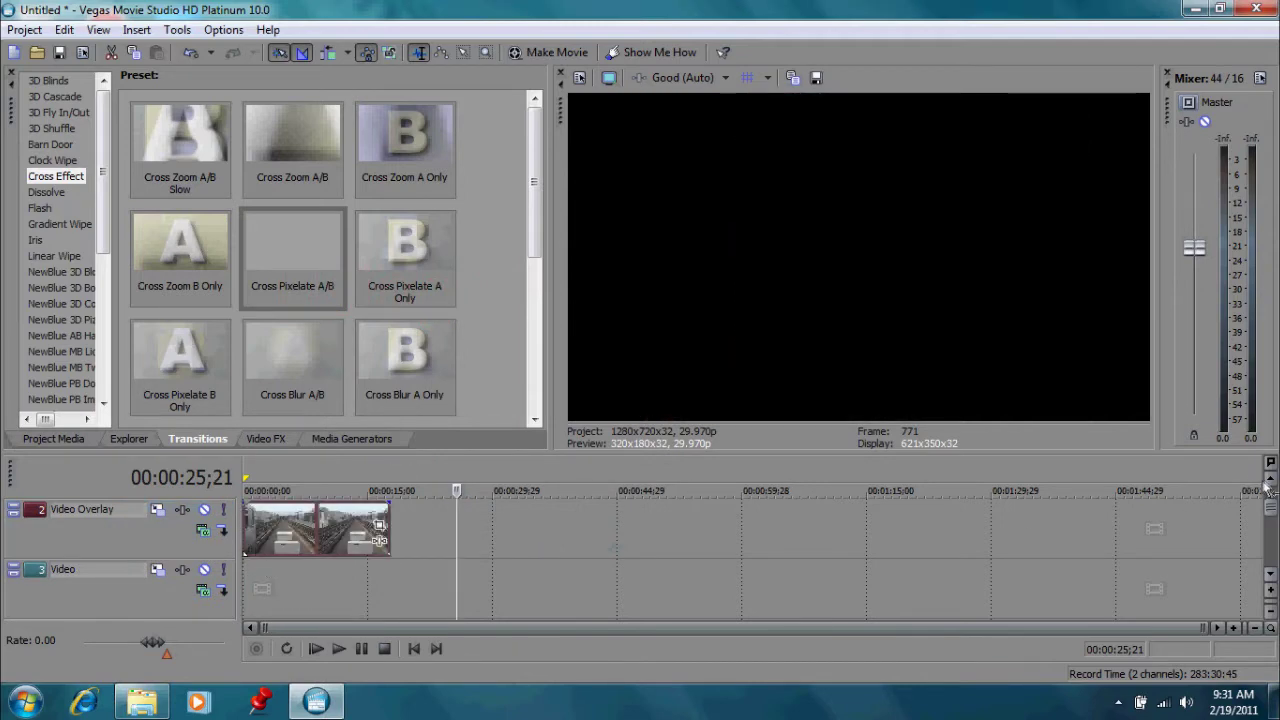
left_click(1270, 481)
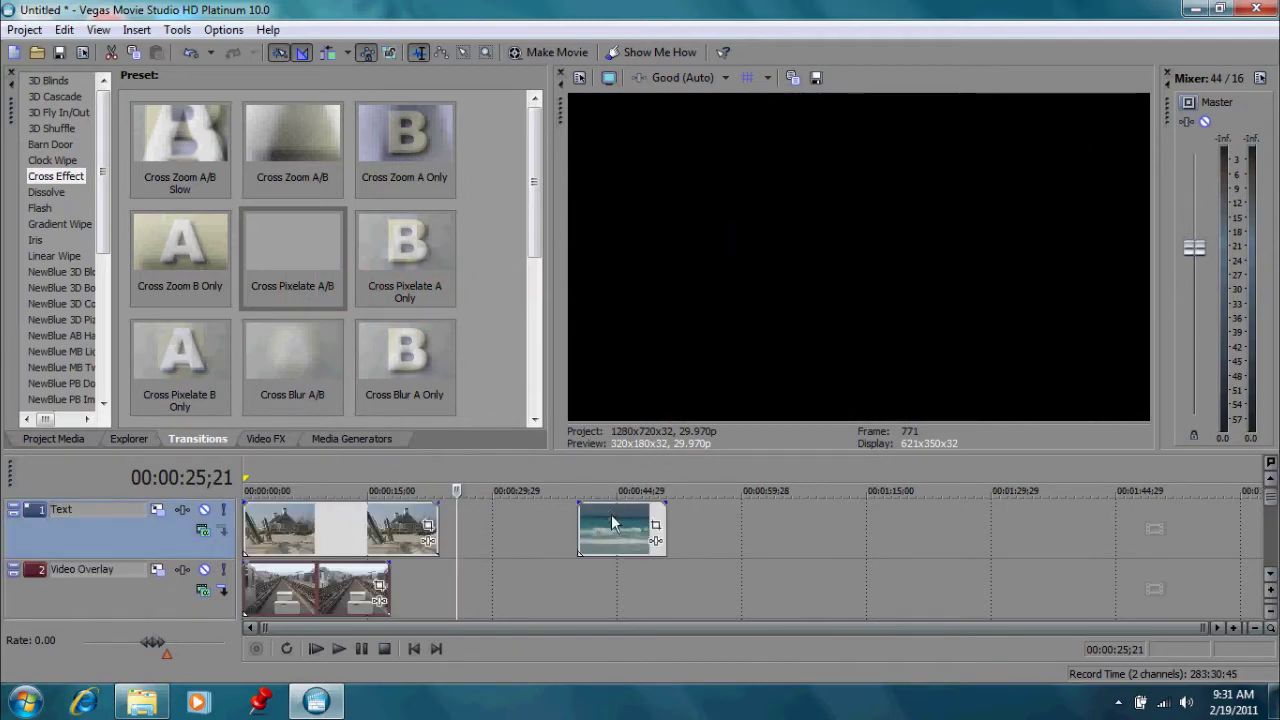
left_click_drag(613, 522, 260, 530)
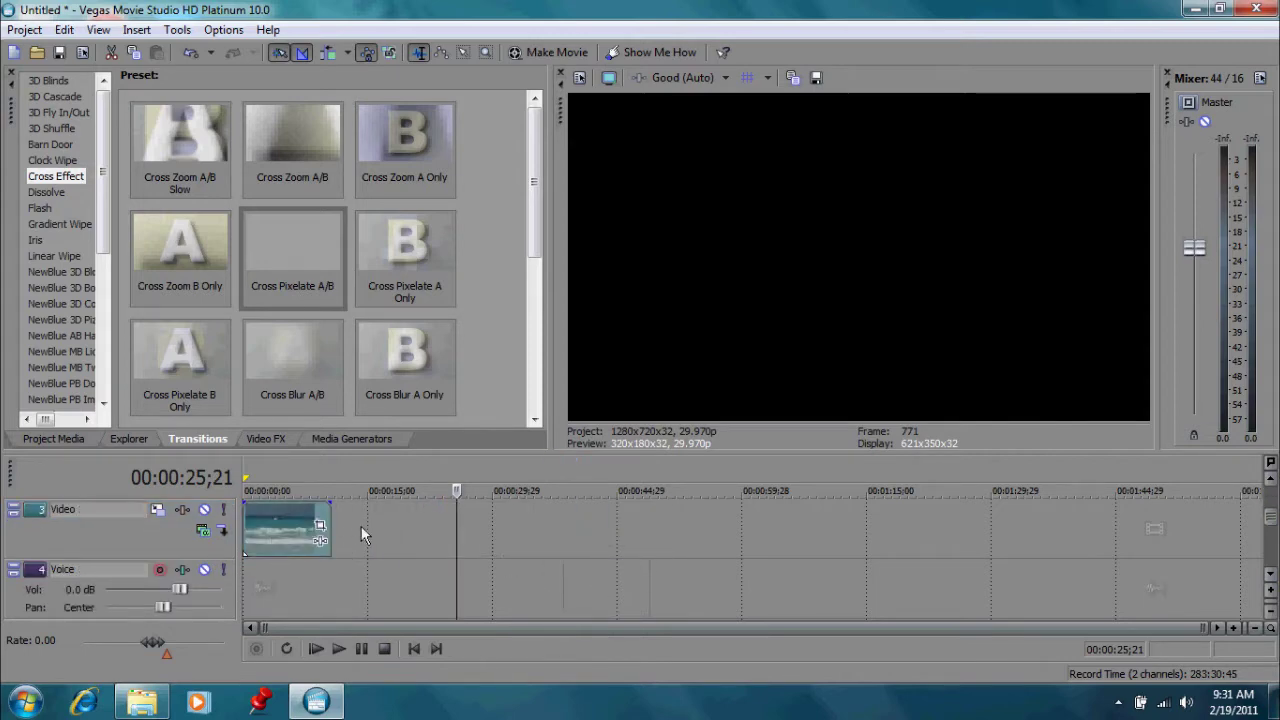
Extend the ocean clip by 7:02 and shorten the beach-house clip by 5:26 so both end with the train clip
left_click(1269, 482)
left_click_drag(330, 567, 380, 562)
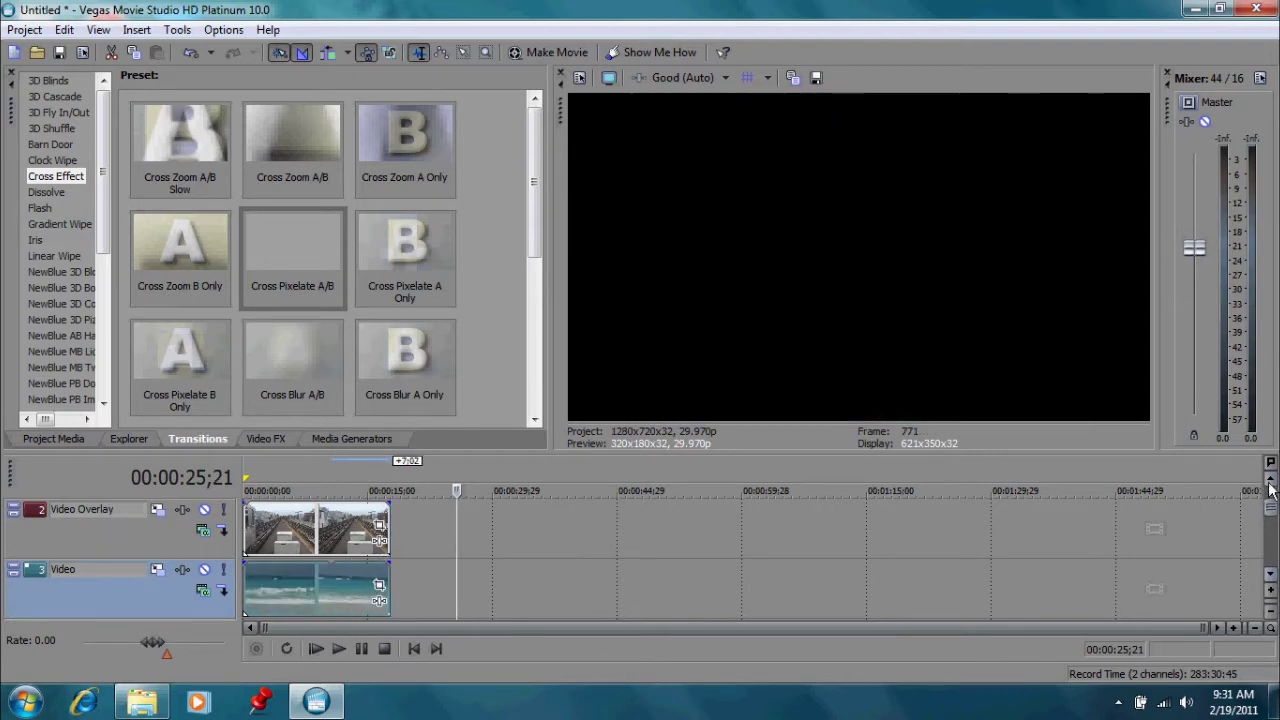
left_click(1270, 487)
left_click(345, 522)
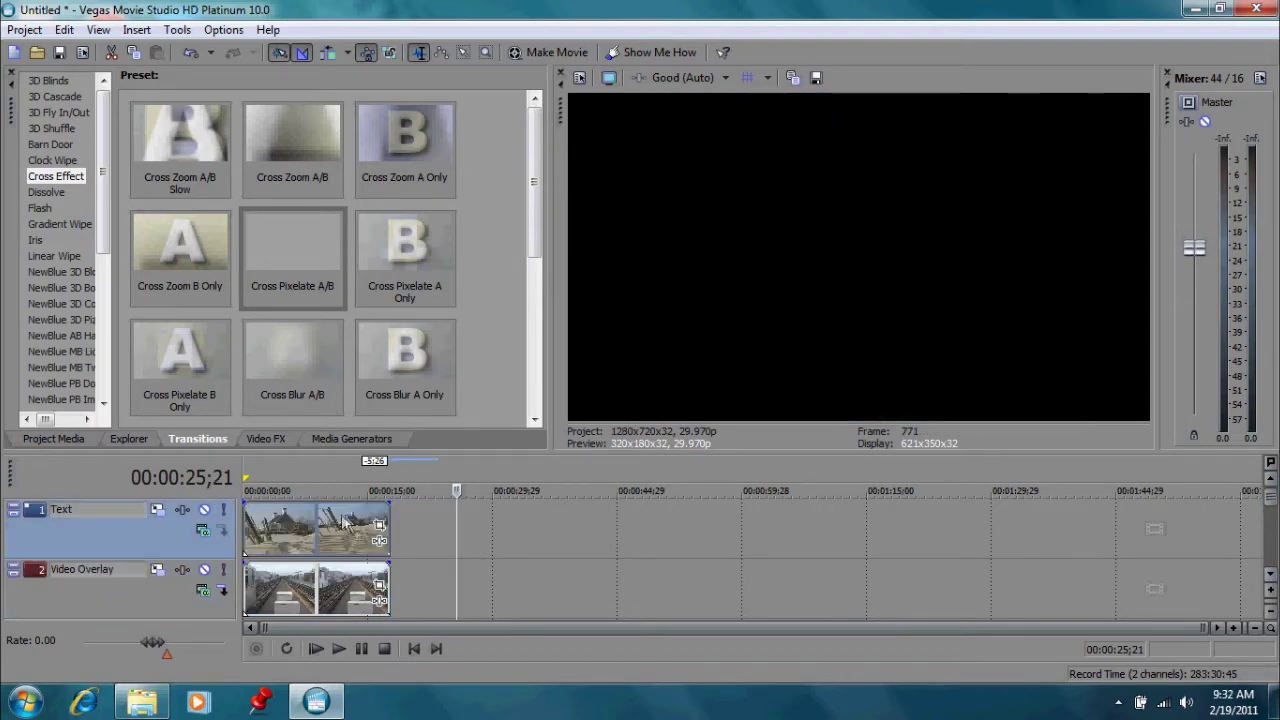
Place the playhead at 00:00:11;18 and lower the opacity of the beach-house and train clips to about half
left_click(339, 525)
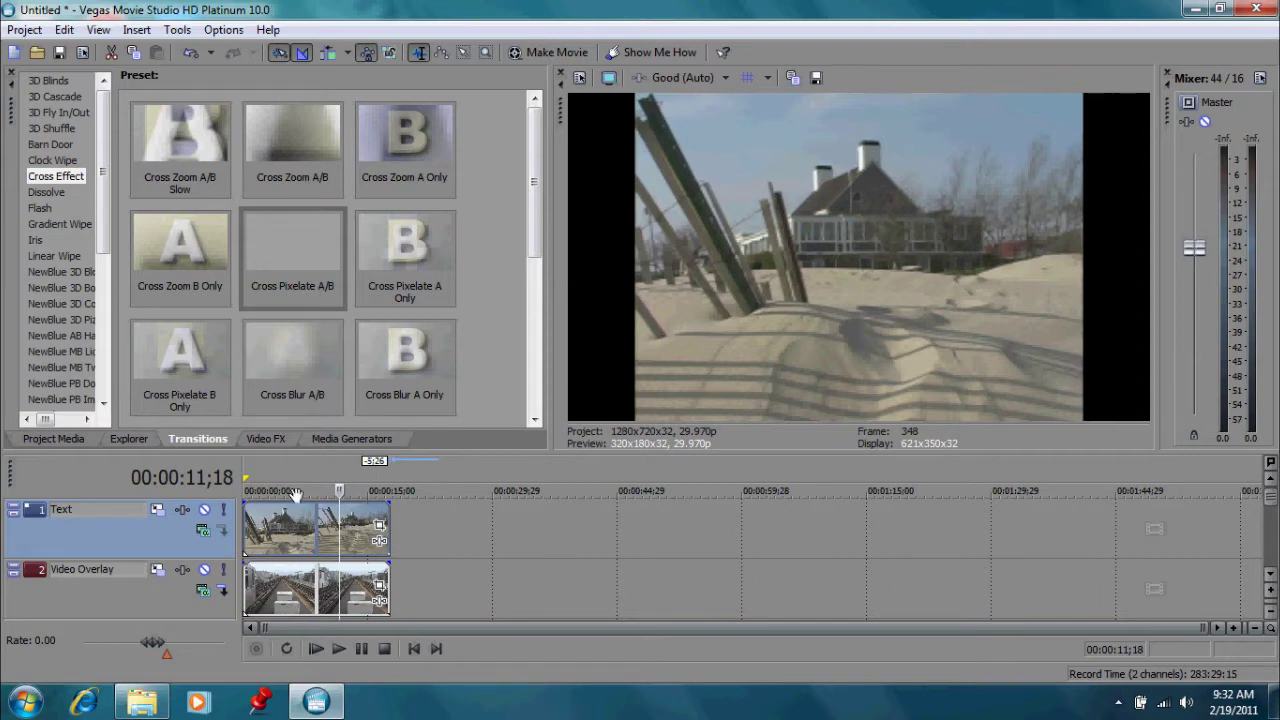
mouse_move(290, 510)
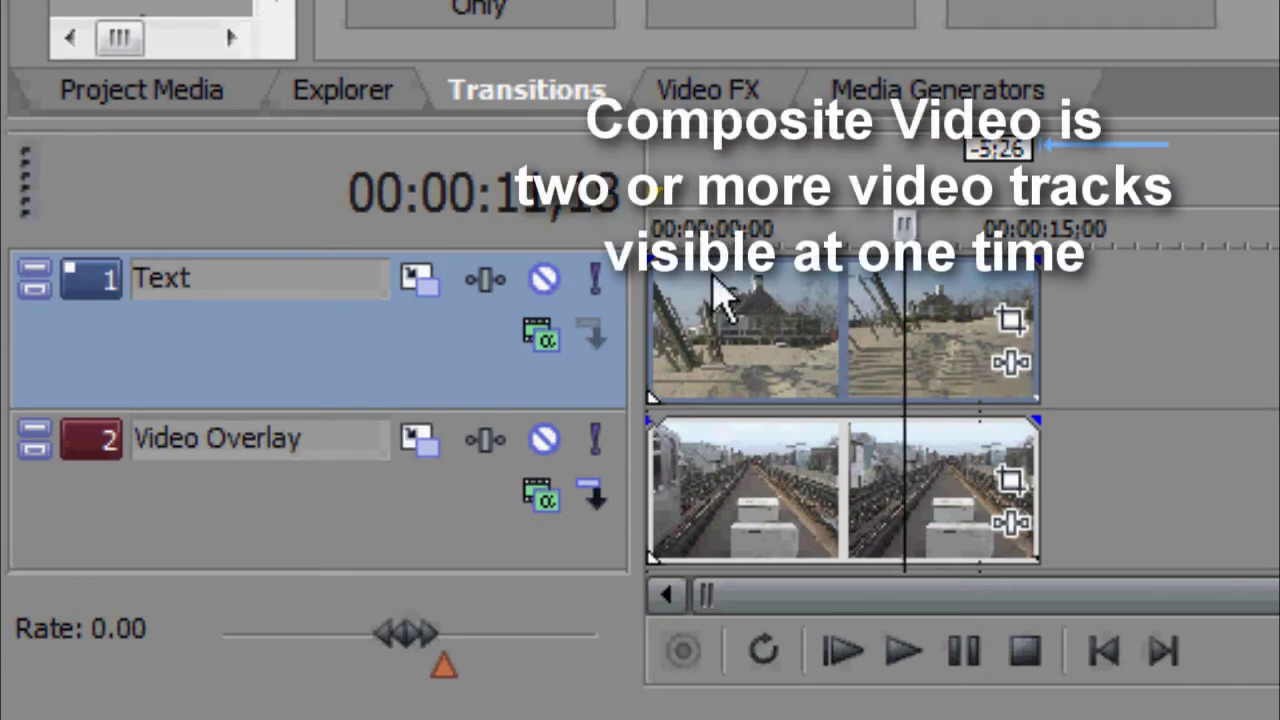
mouse_move(722, 282)
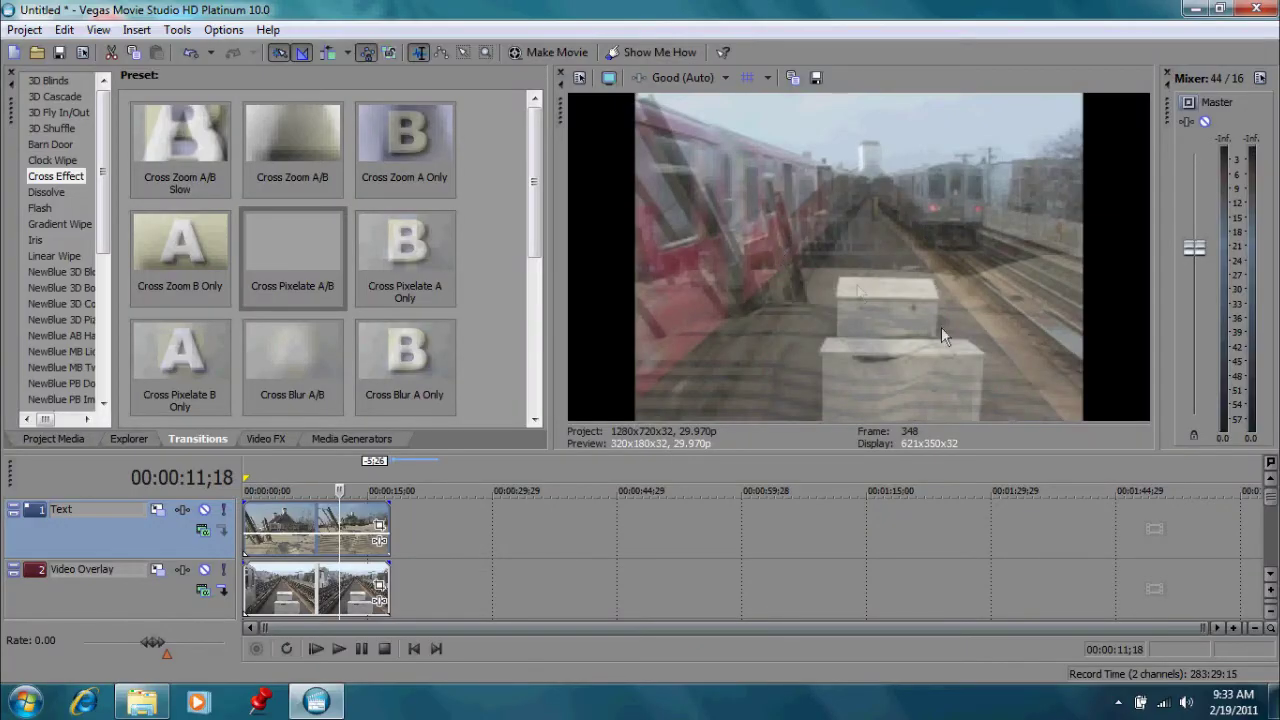
left_click(1269, 576)
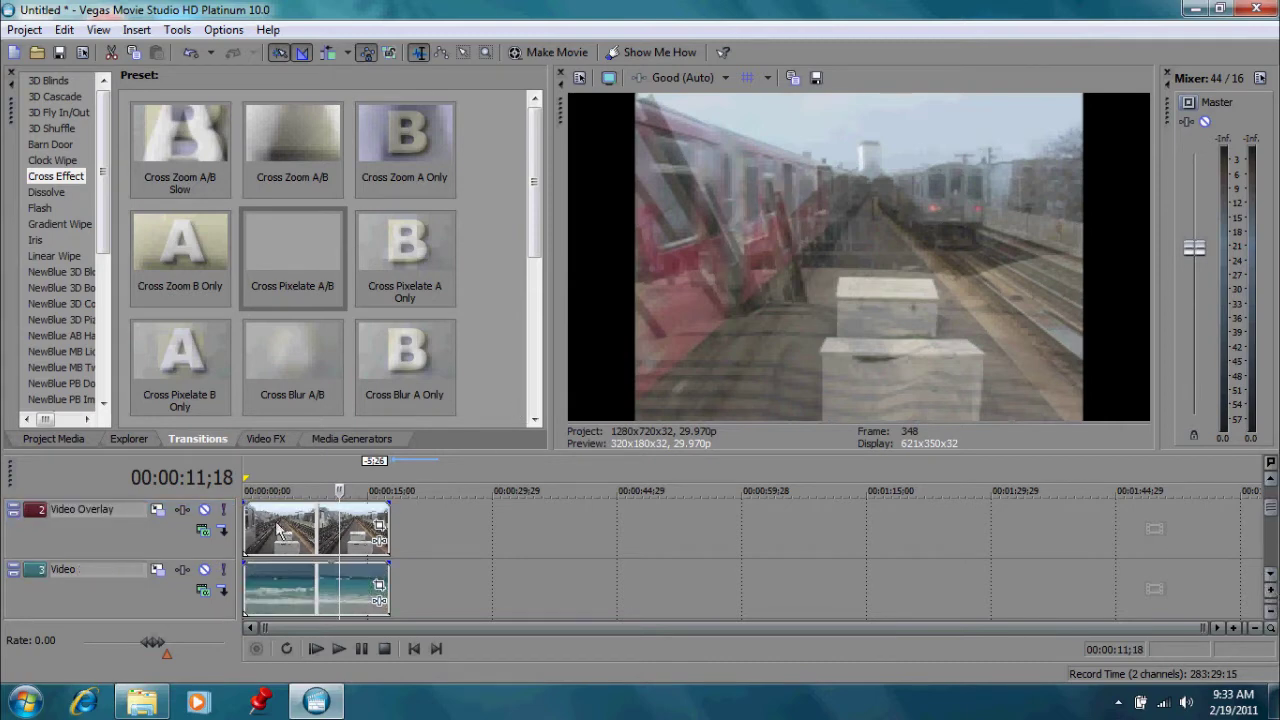
left_click_drag(280, 504, 280, 542)
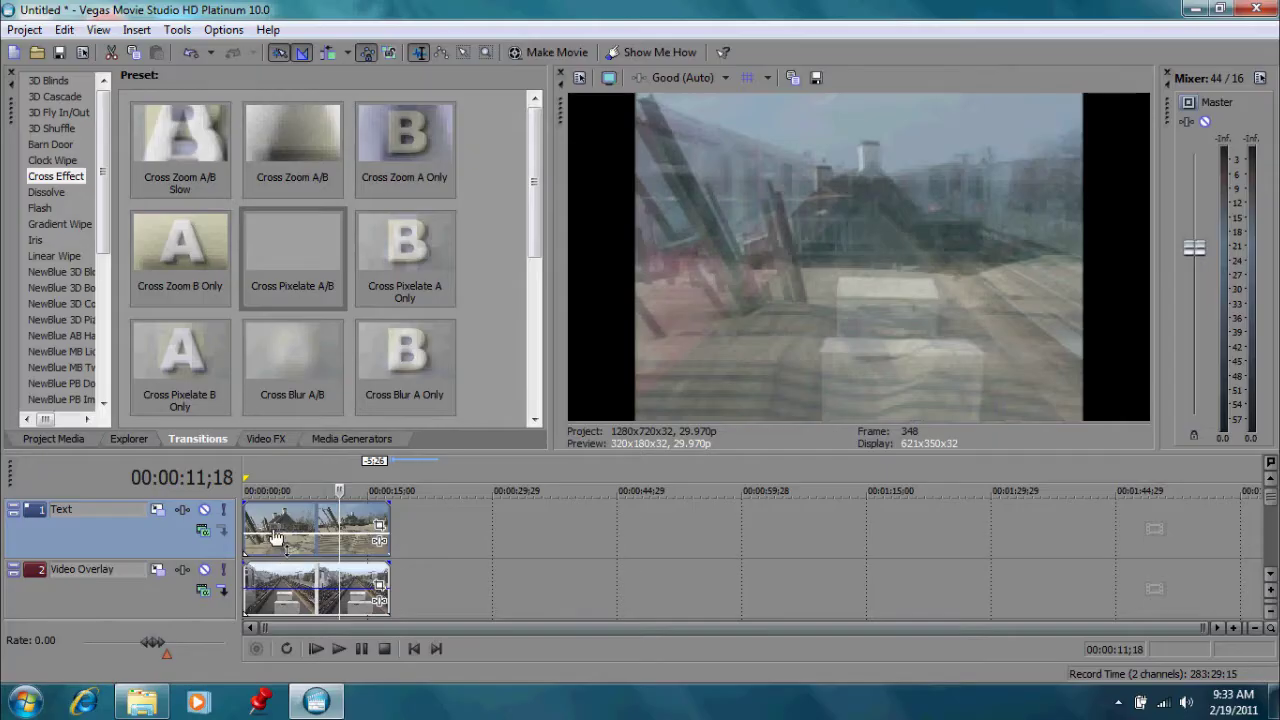
Restore the beach-house and train clips to full opacity
left_click_drag(268, 520, 265, 493)
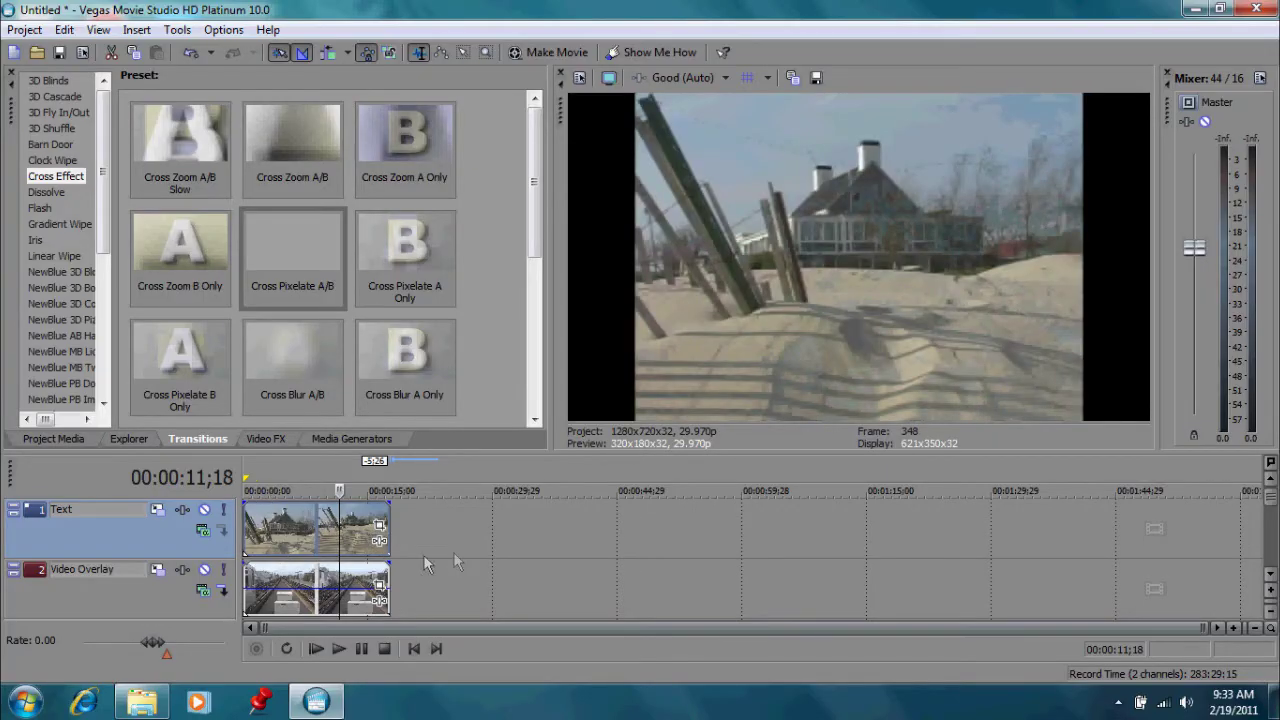
mouse_move(312, 564)
left_mouse_down()
mouse_move(308, 596)
mouse_move(304, 560)
left_mouse_up()
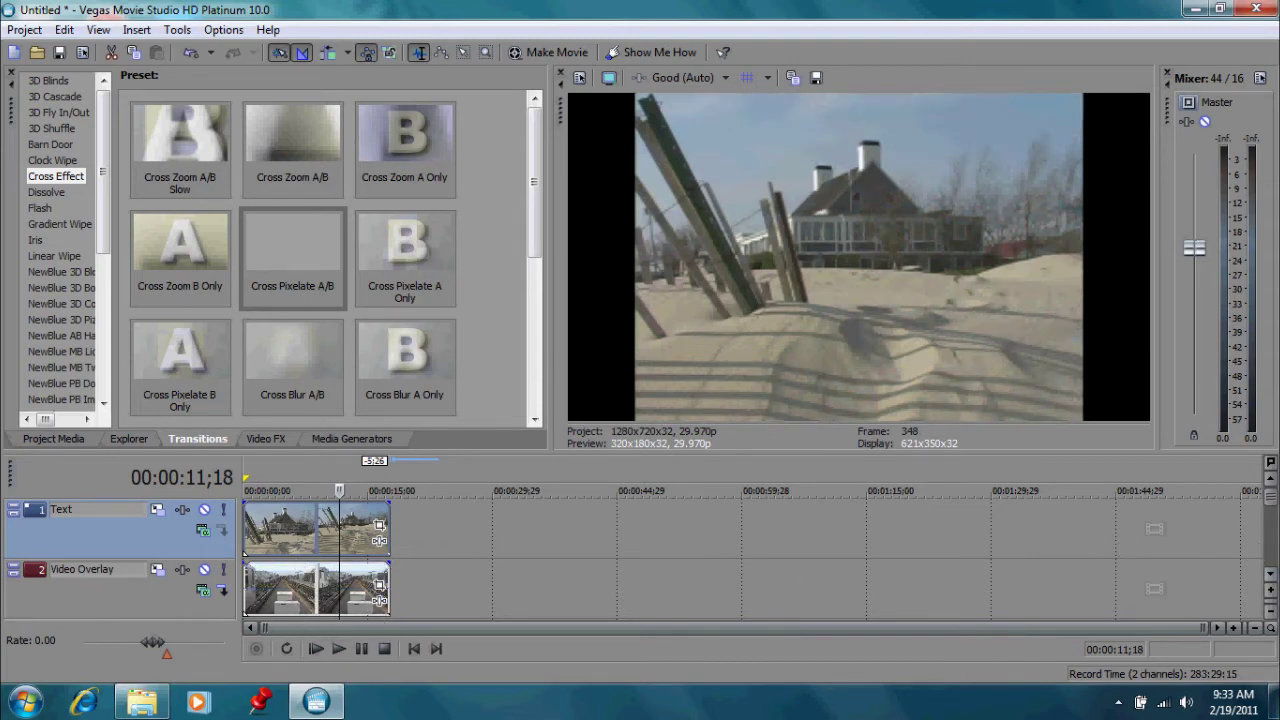
scroll(707, 544, "down", 1)
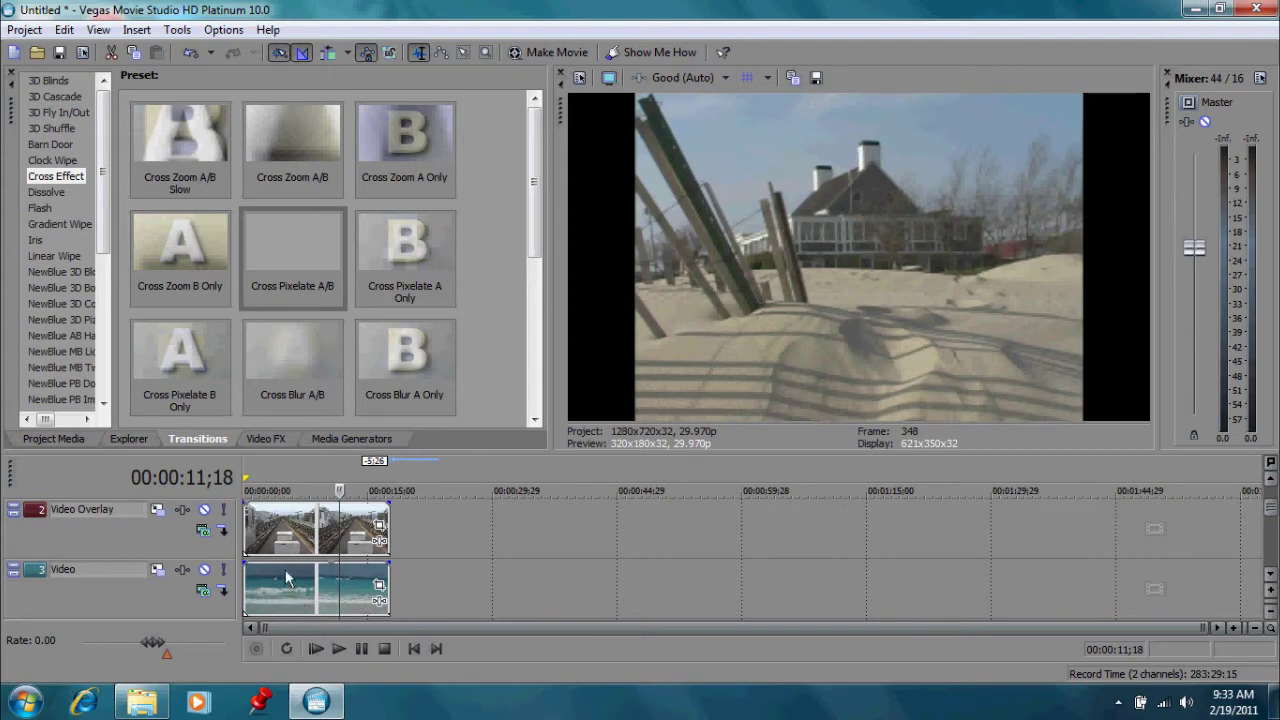
left_click(1272, 480)
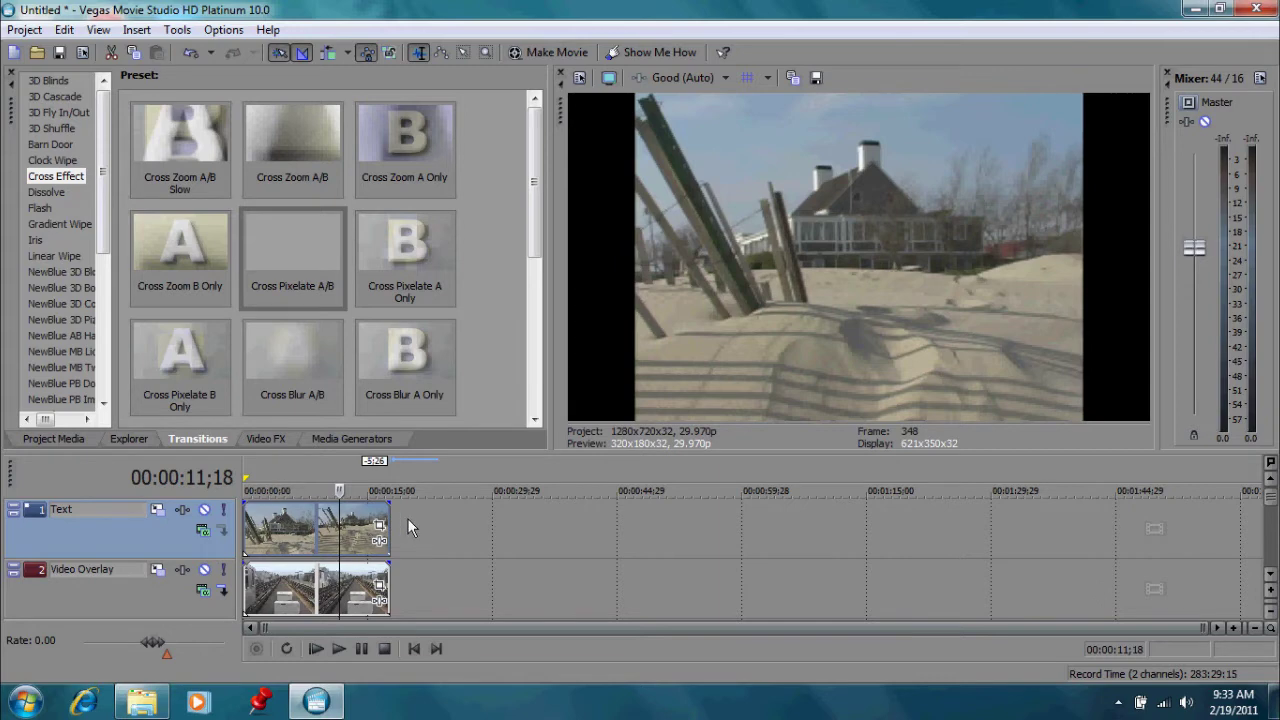
Extend the clips on the Text, Video Overlay and Video tracks to a common end point beyond the 00:00:44;29 mark
left_click_drag(384, 524, 527, 512)
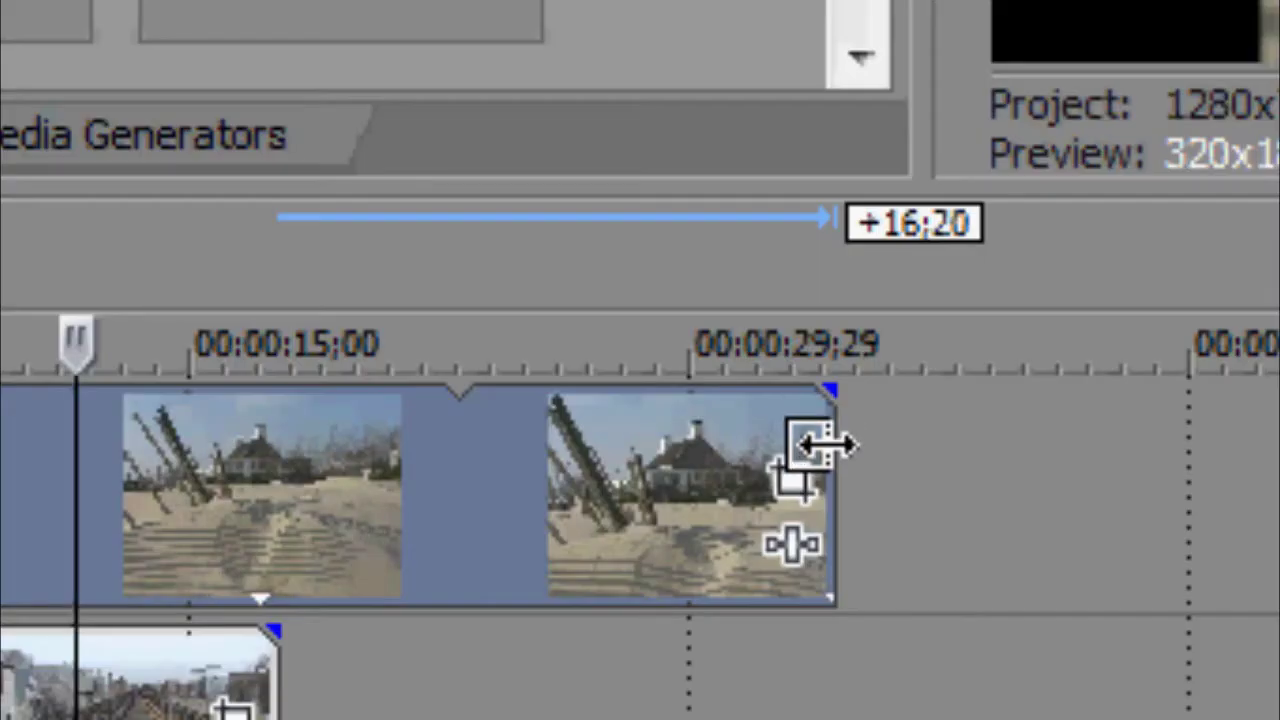
left_click_drag(820, 445, 1279, 430)
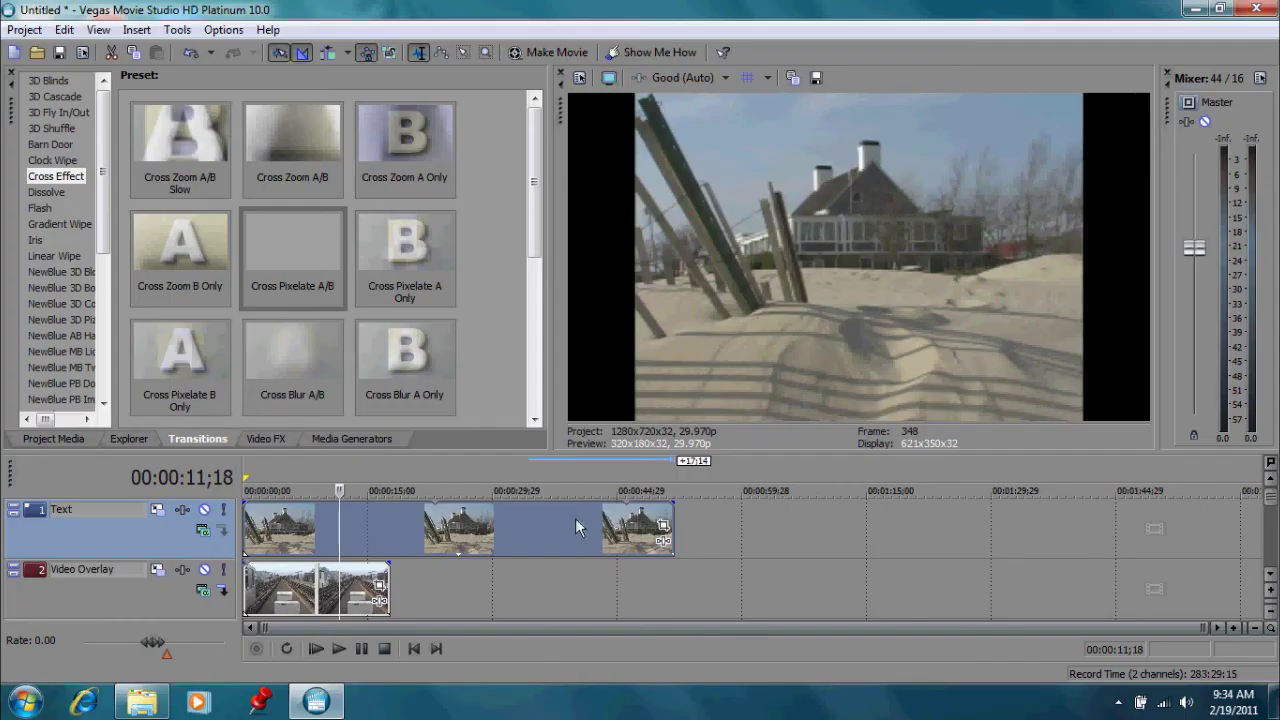
left_click_drag(388, 576, 683, 588)
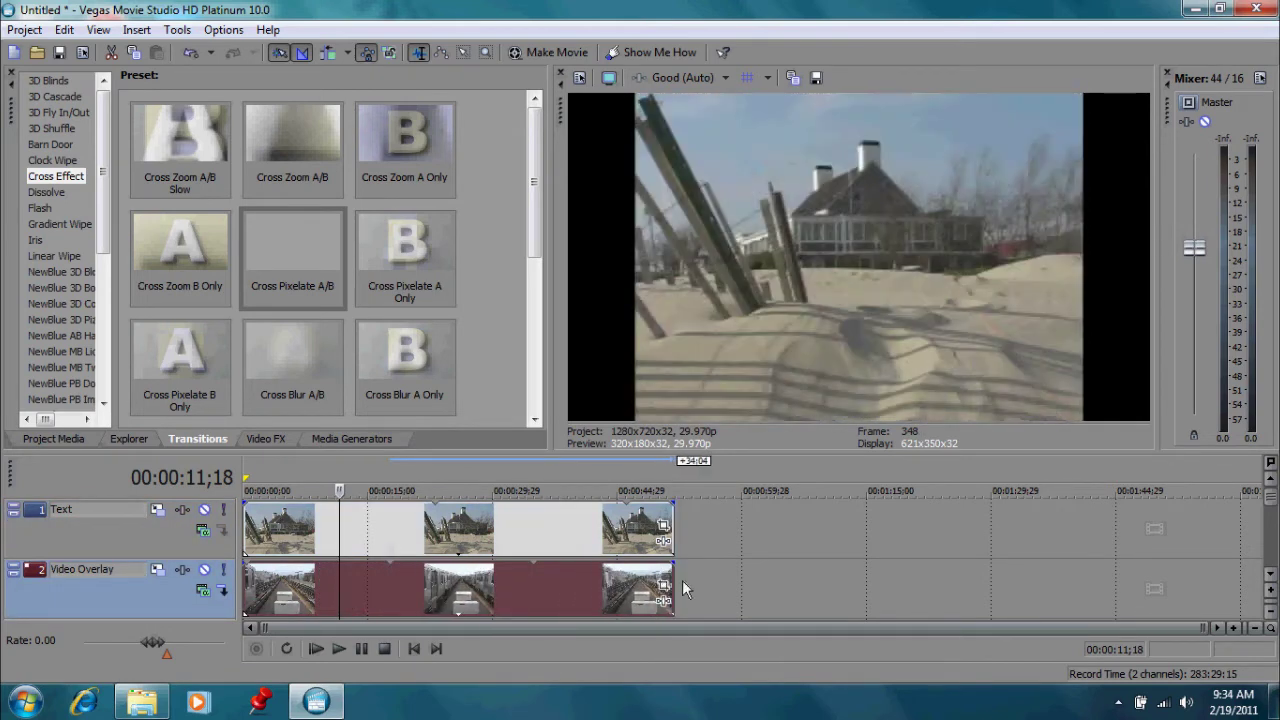
left_click(1266, 575)
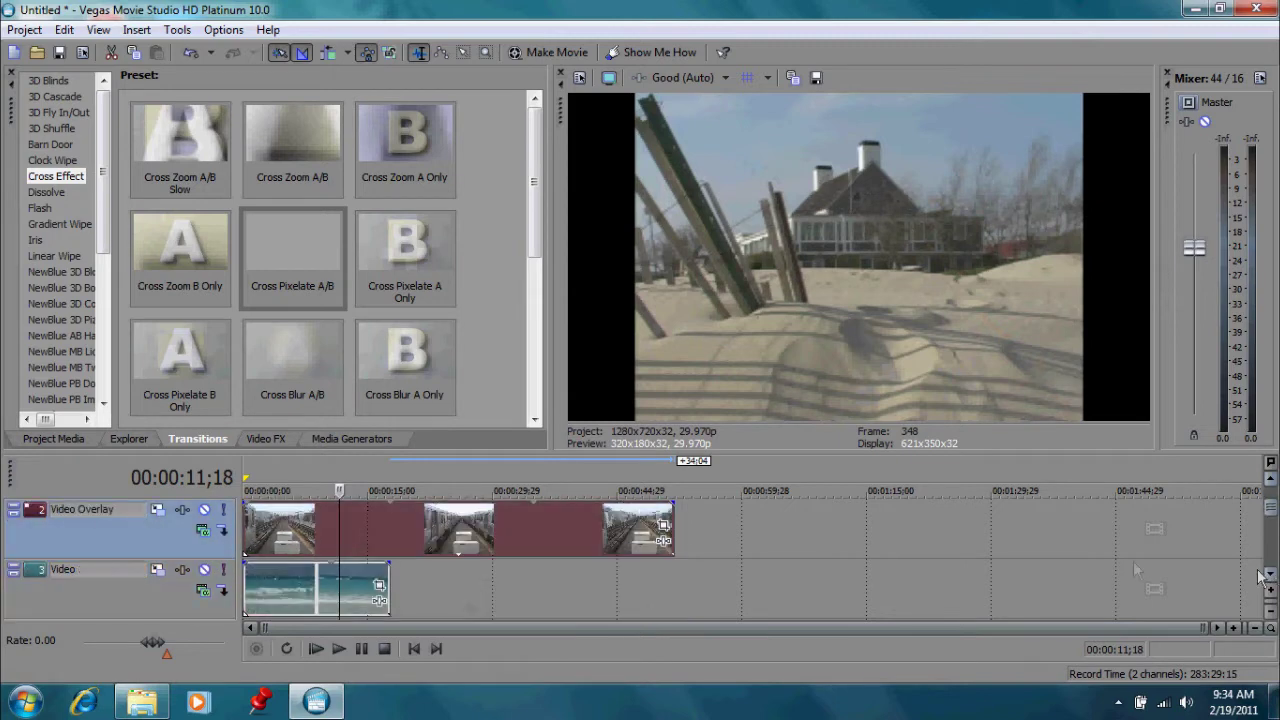
left_click(385, 597)
left_click_drag(385, 597, 674, 597)
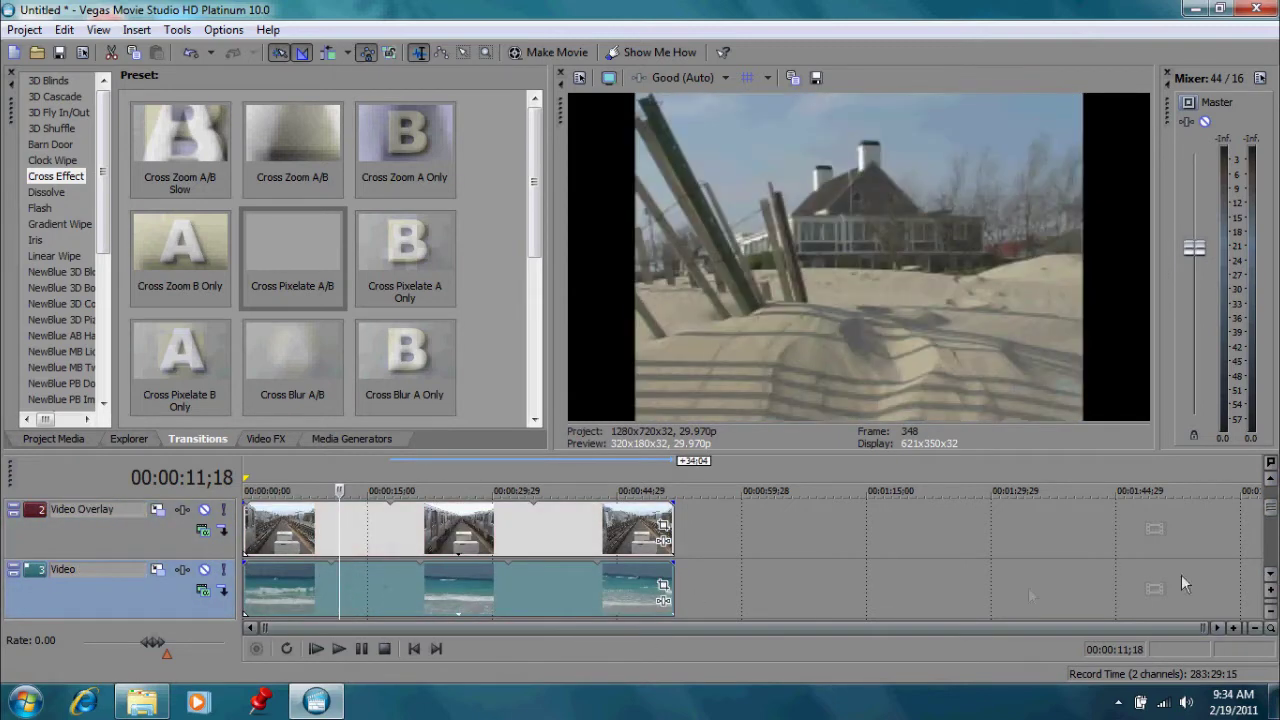
Insert a Composite Level envelope on each of the Text, Video Overlay and Video tracks
left_click(1270, 478)
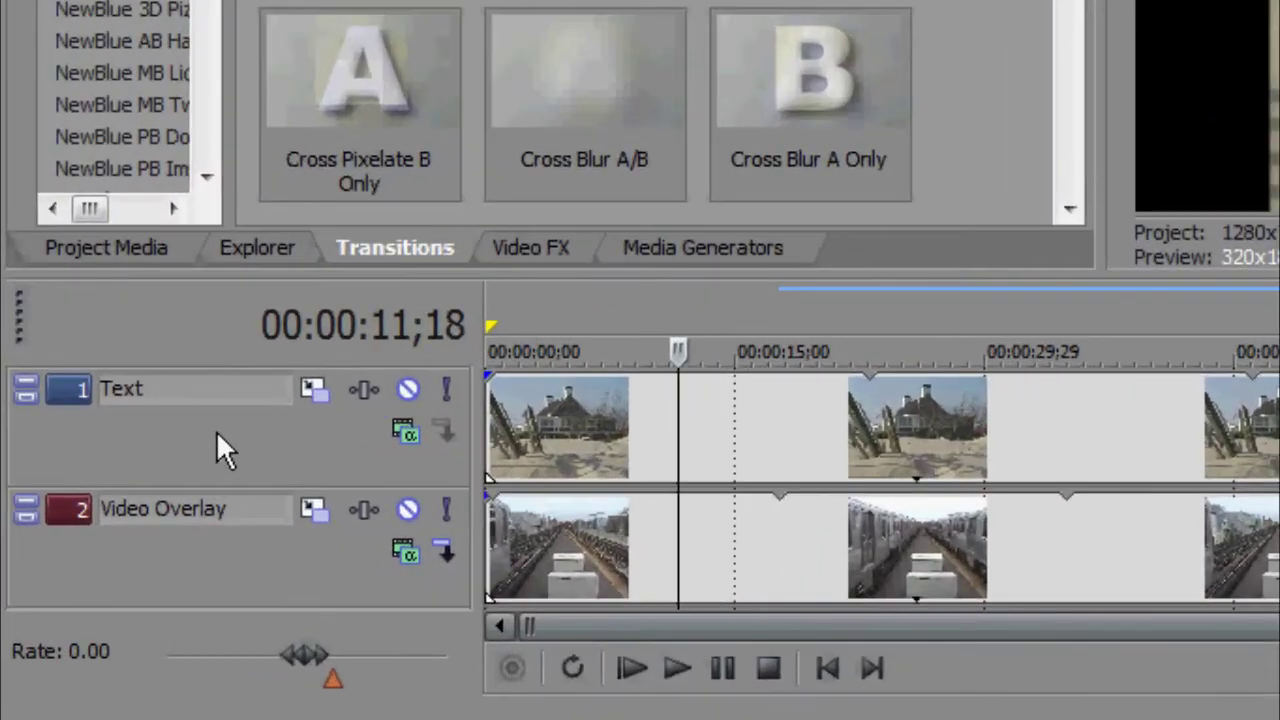
left_click(108, 530)
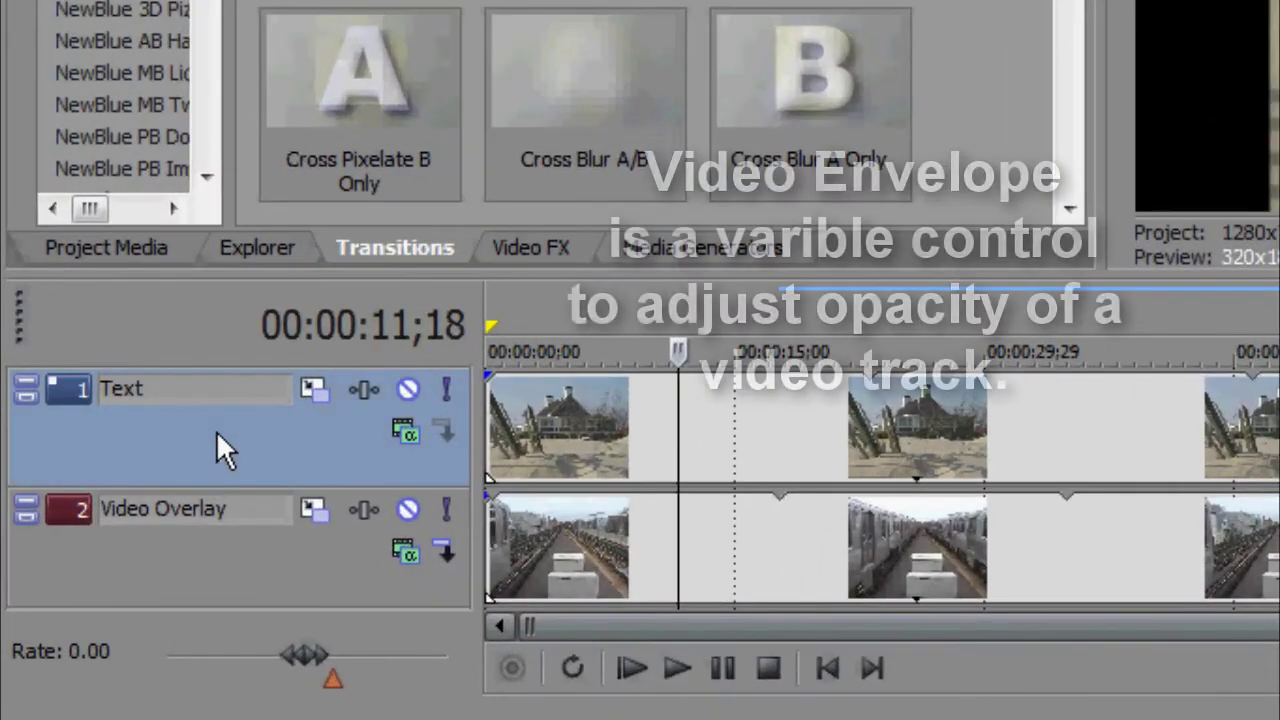
right_click(218, 436)
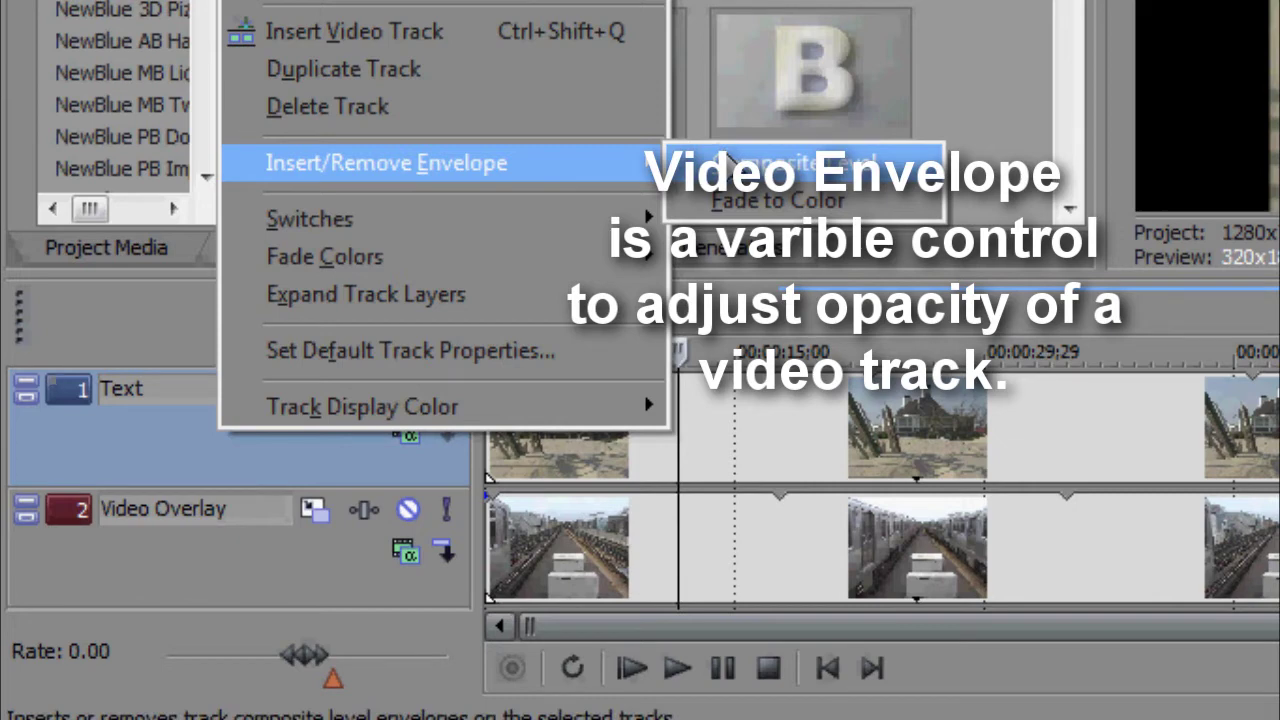
left_click(731, 163)
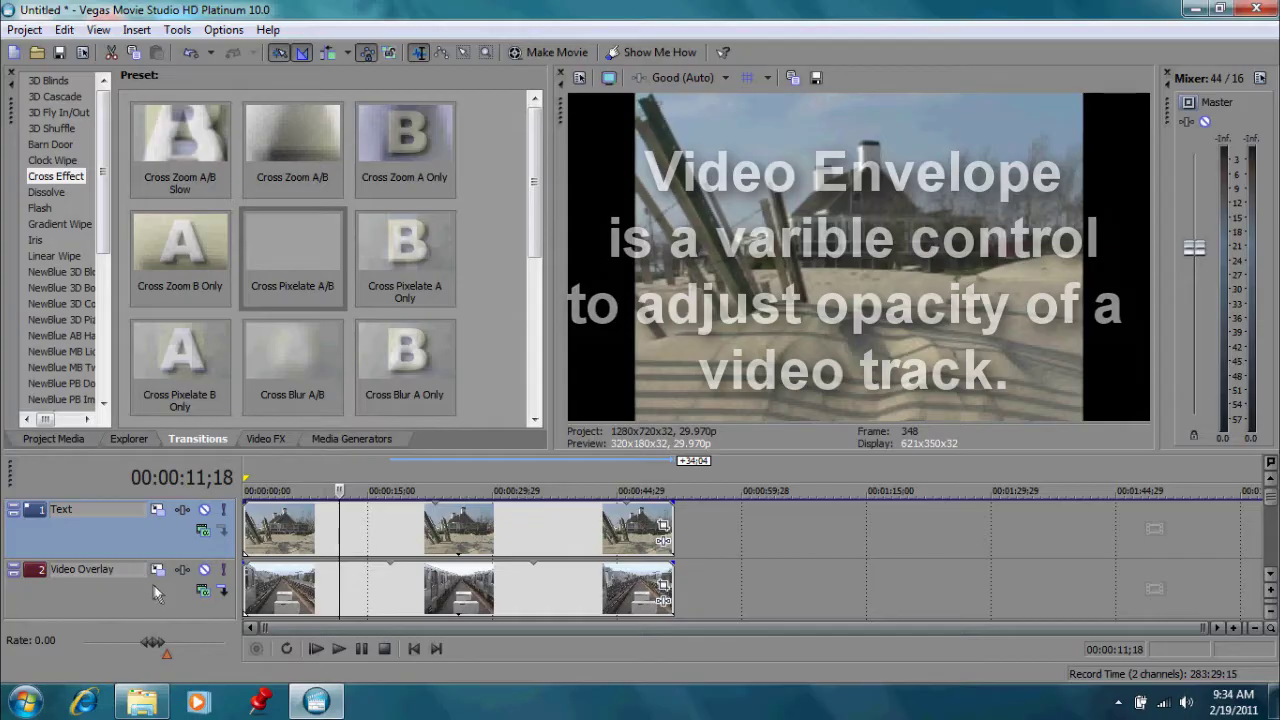
right_click(139, 591)
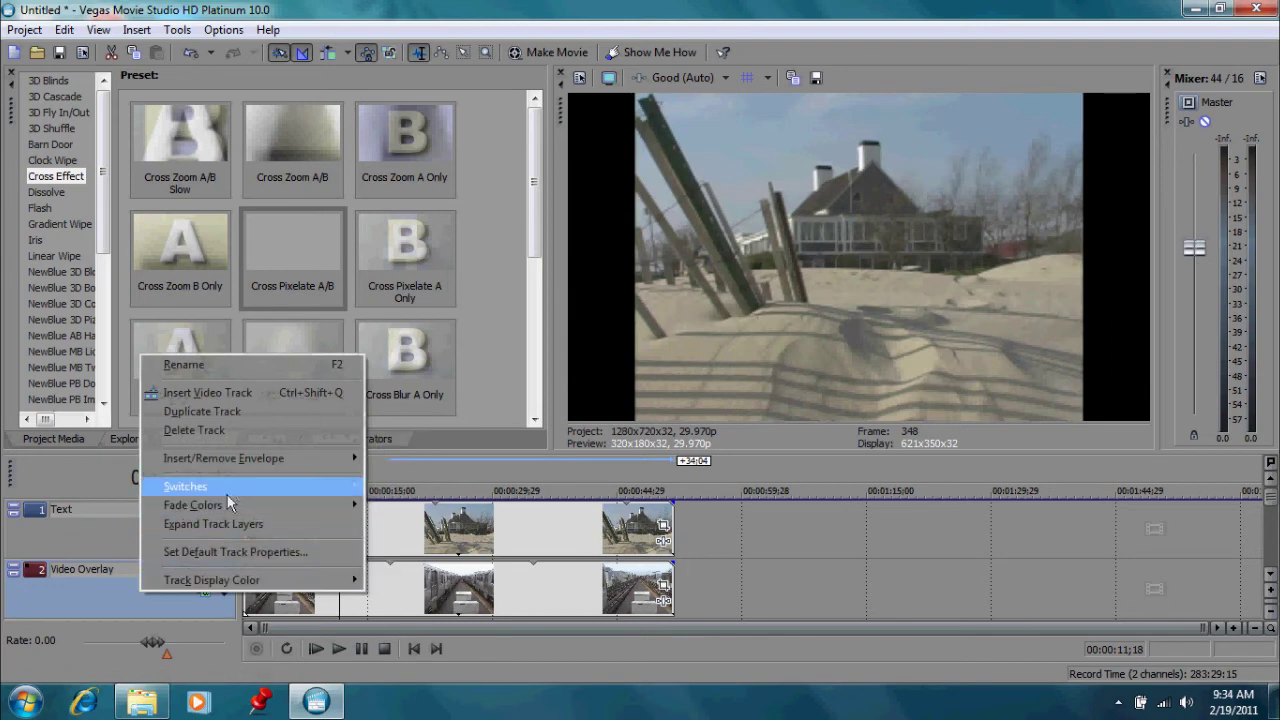
mouse_move(225, 485)
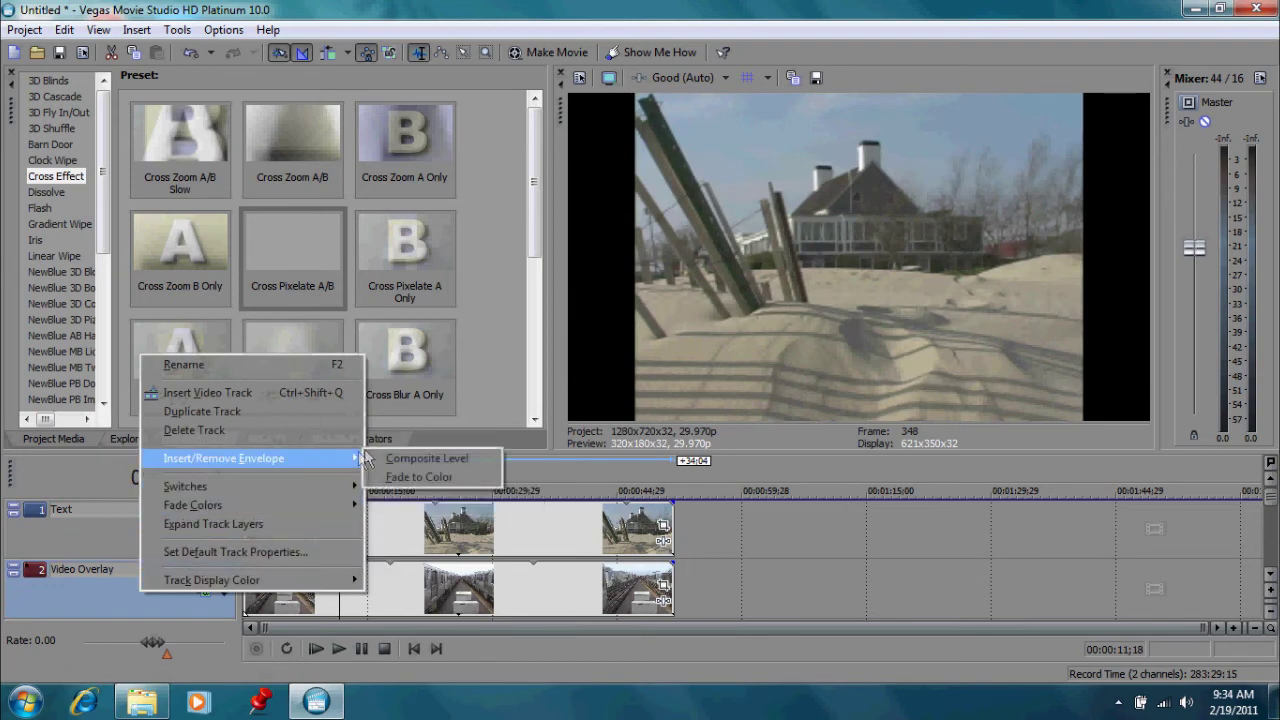
left_click(402, 458)
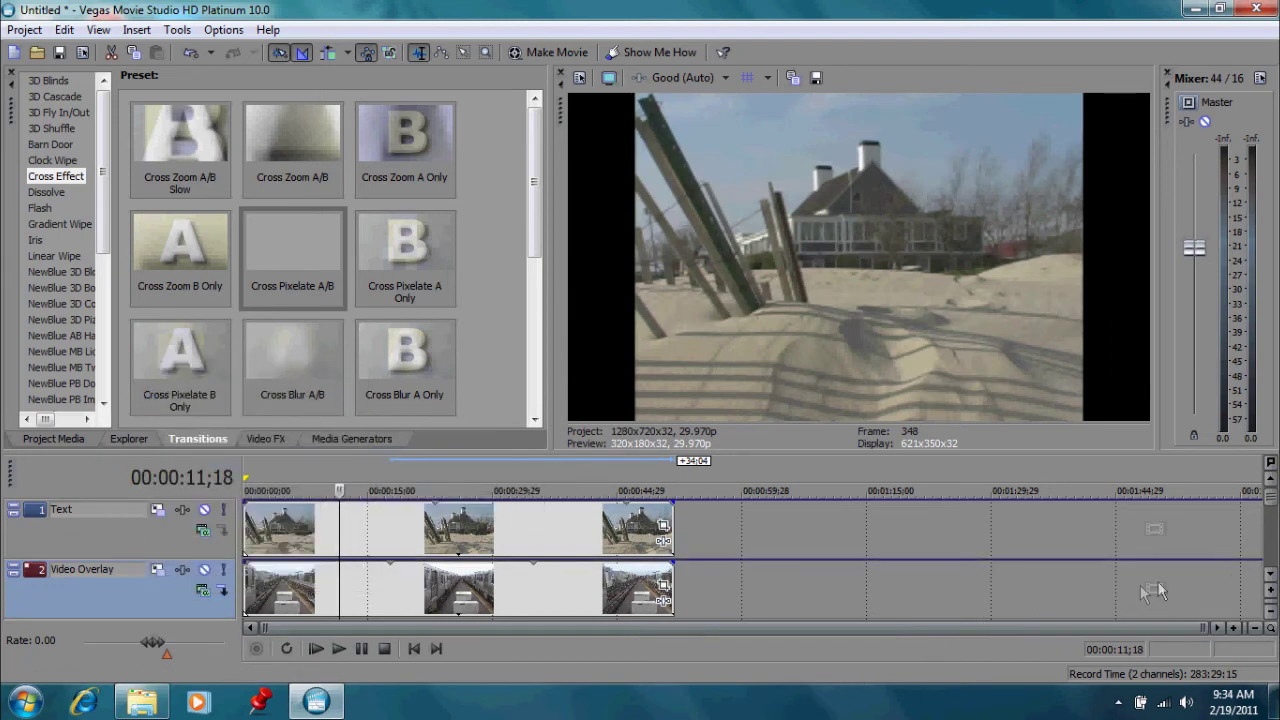
scroll(895, 538, "down", 2)
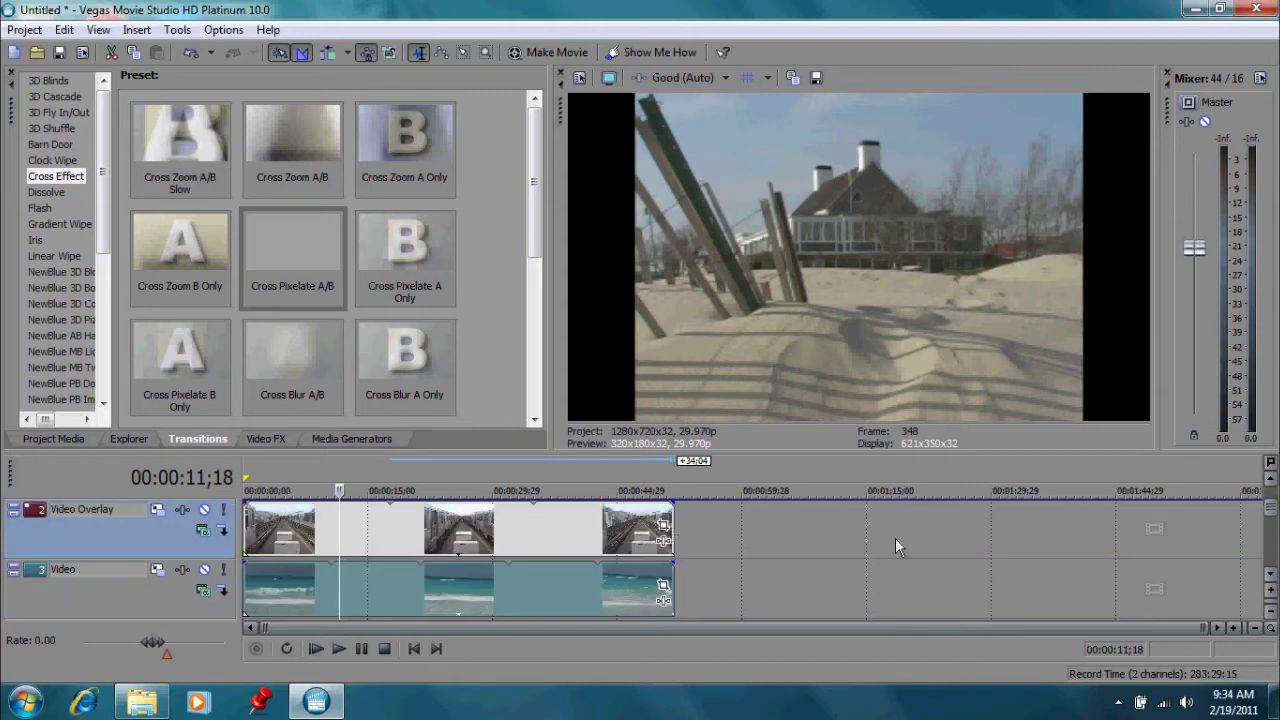
right_click(137, 593)
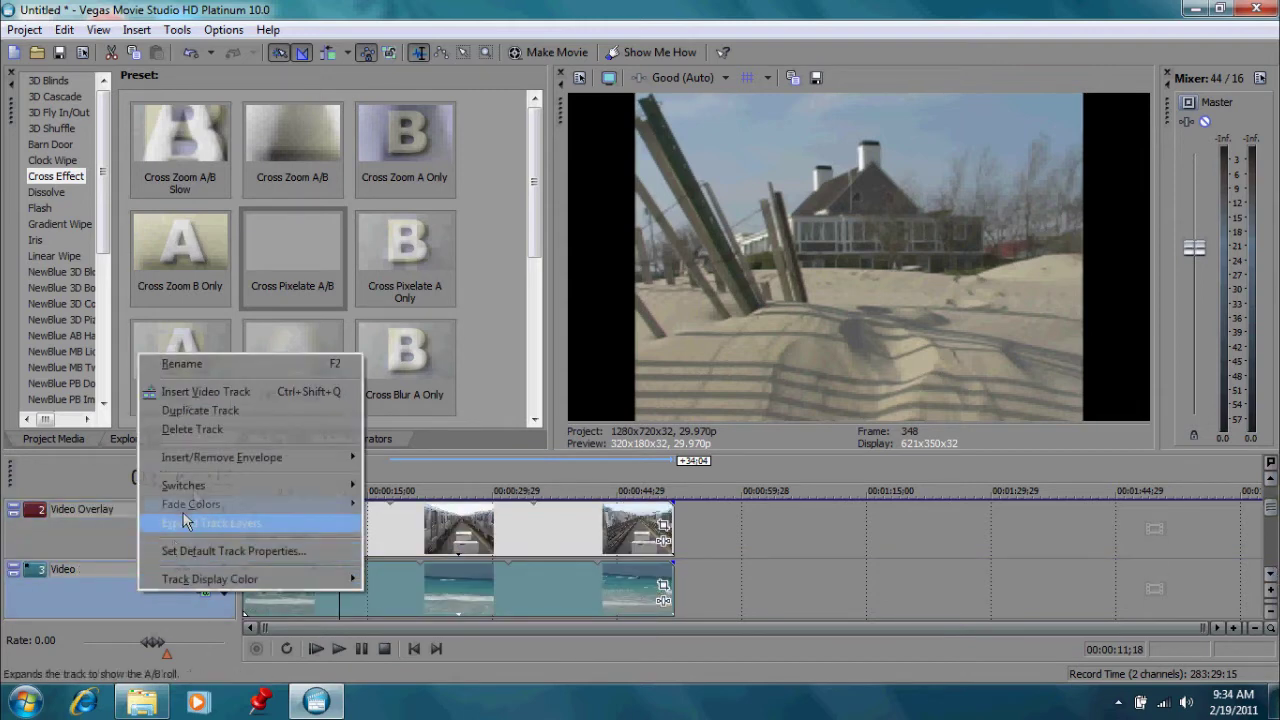
mouse_move(241, 460)
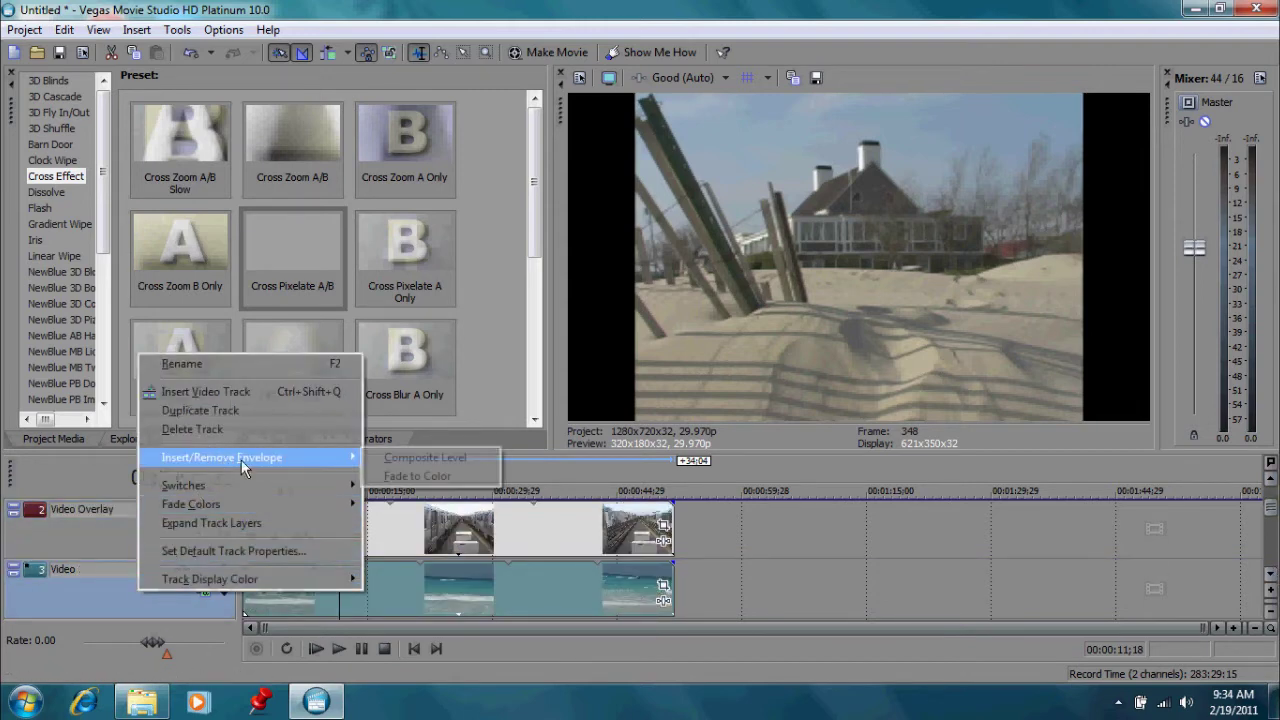
left_click(401, 460)
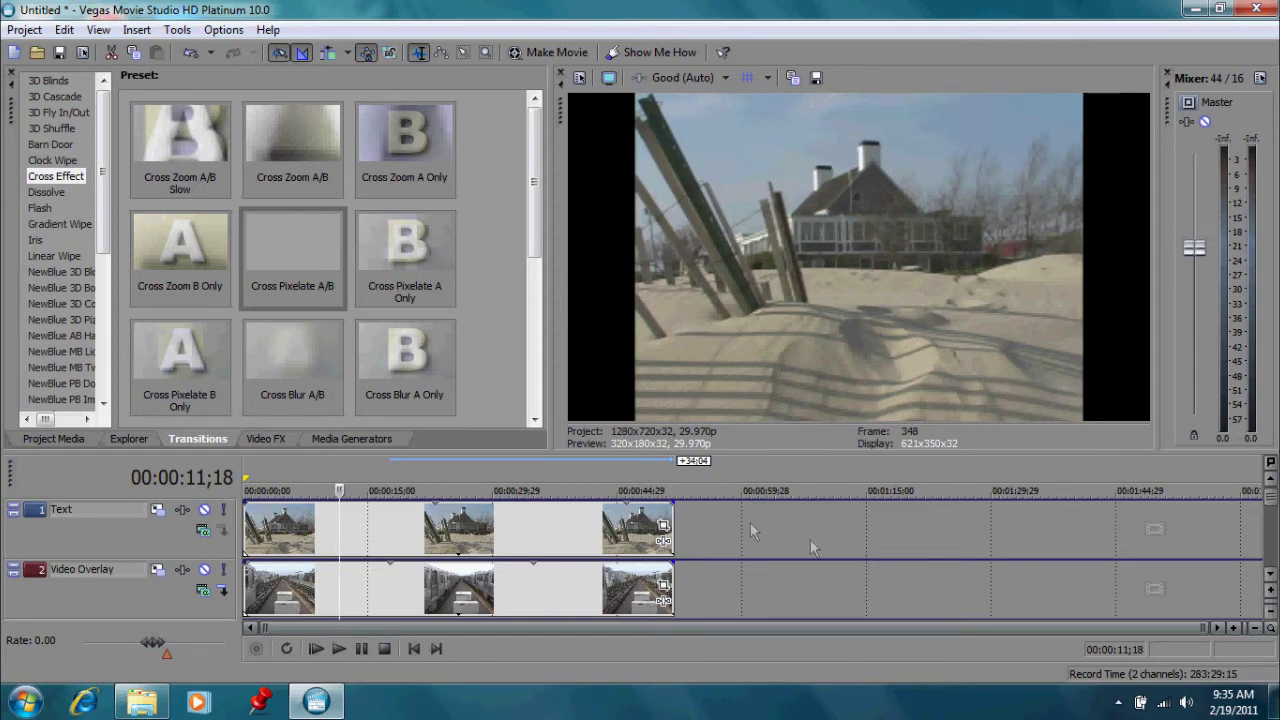
Add Composite Level points on the Text track at 00:00:10;04 and 00:00:12;05, and lower the second to the minimum directly below the first
left_click(326, 512)
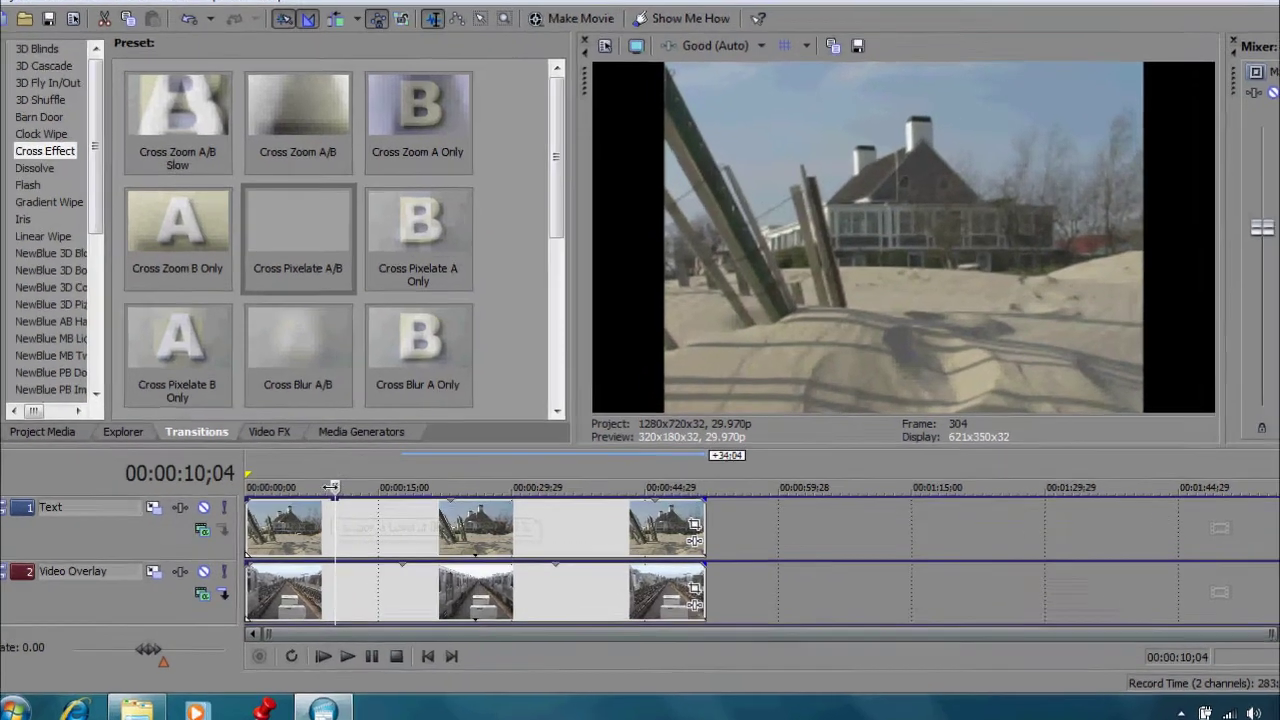
key("space")
key("space")
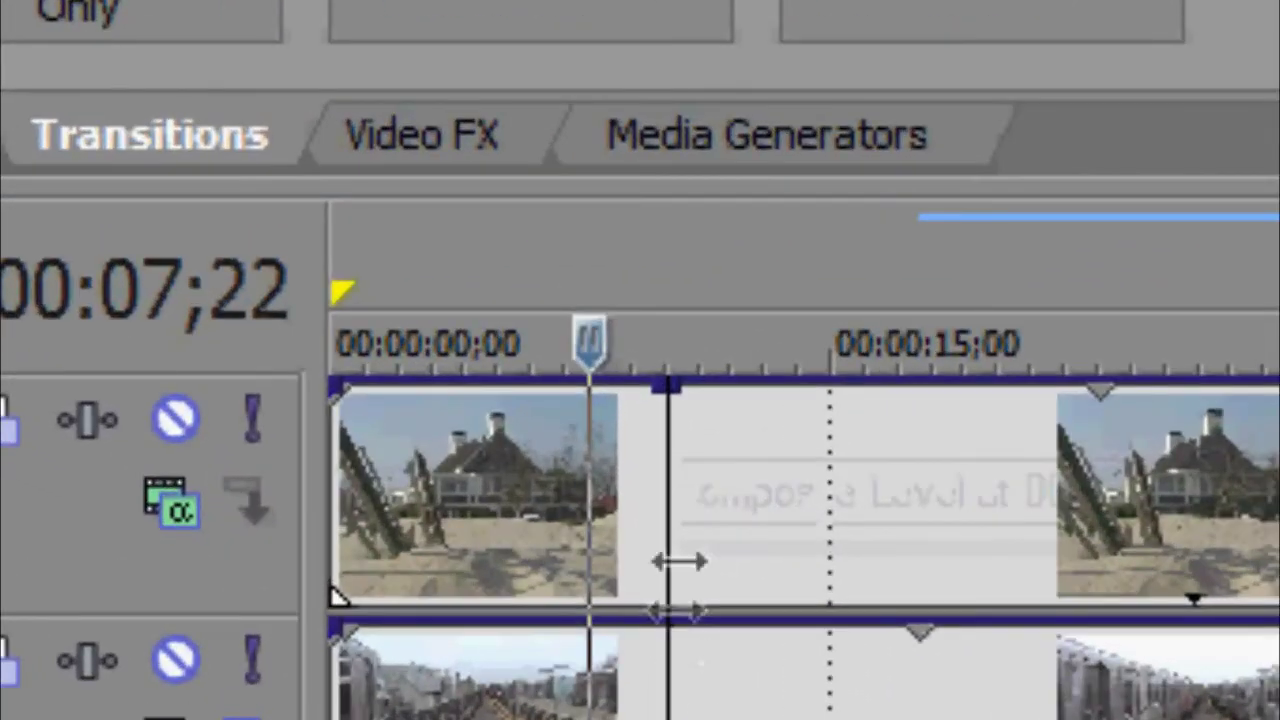
left_click(737, 385)
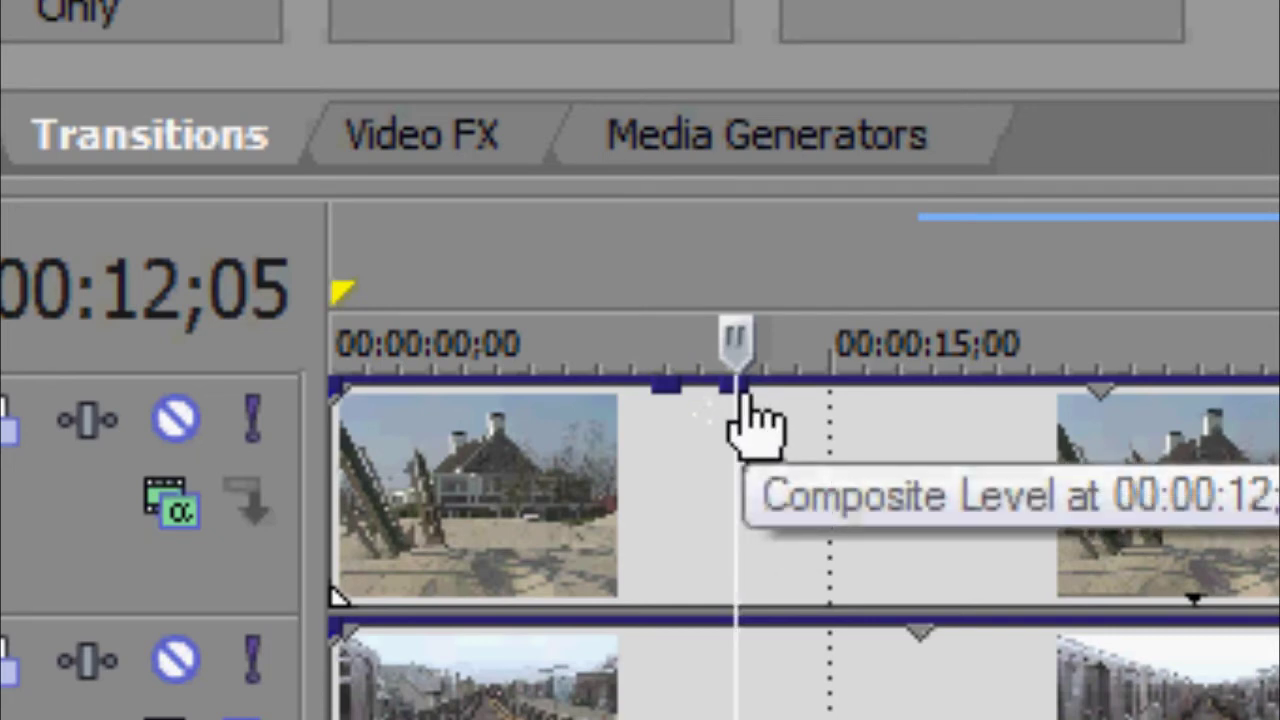
left_click_drag(736, 400, 632, 645)
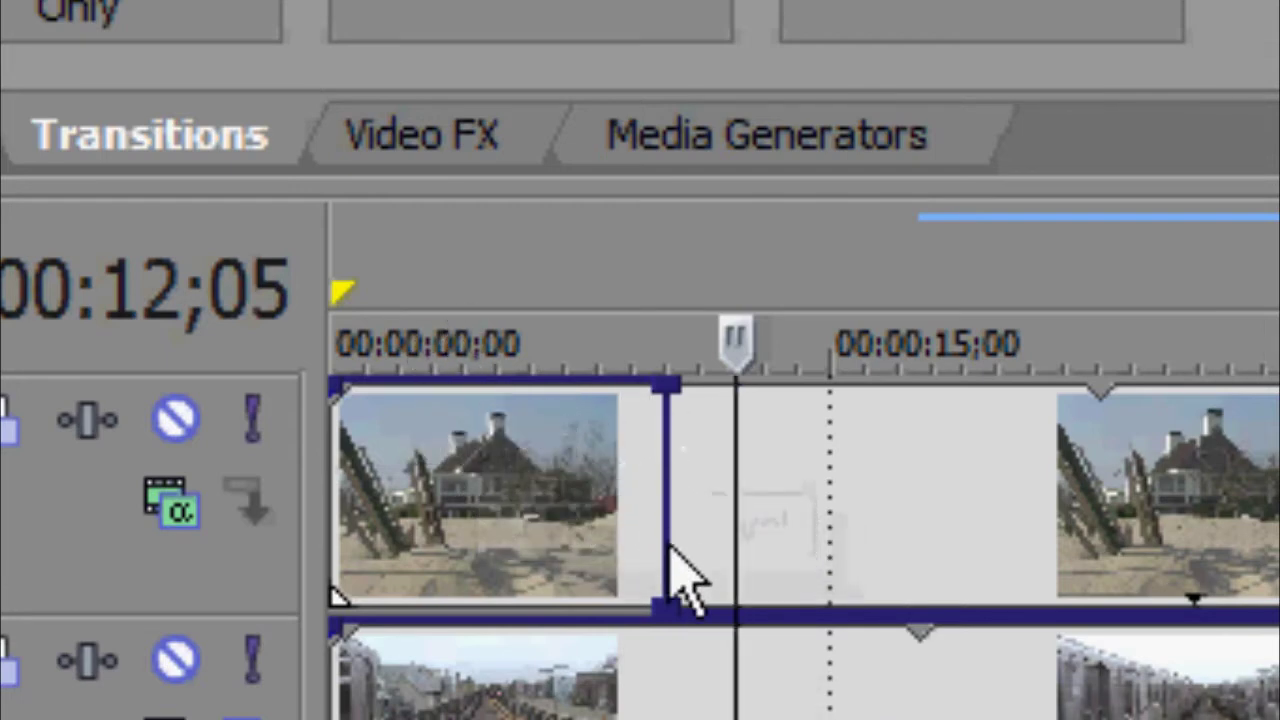
left_click(600, 545)
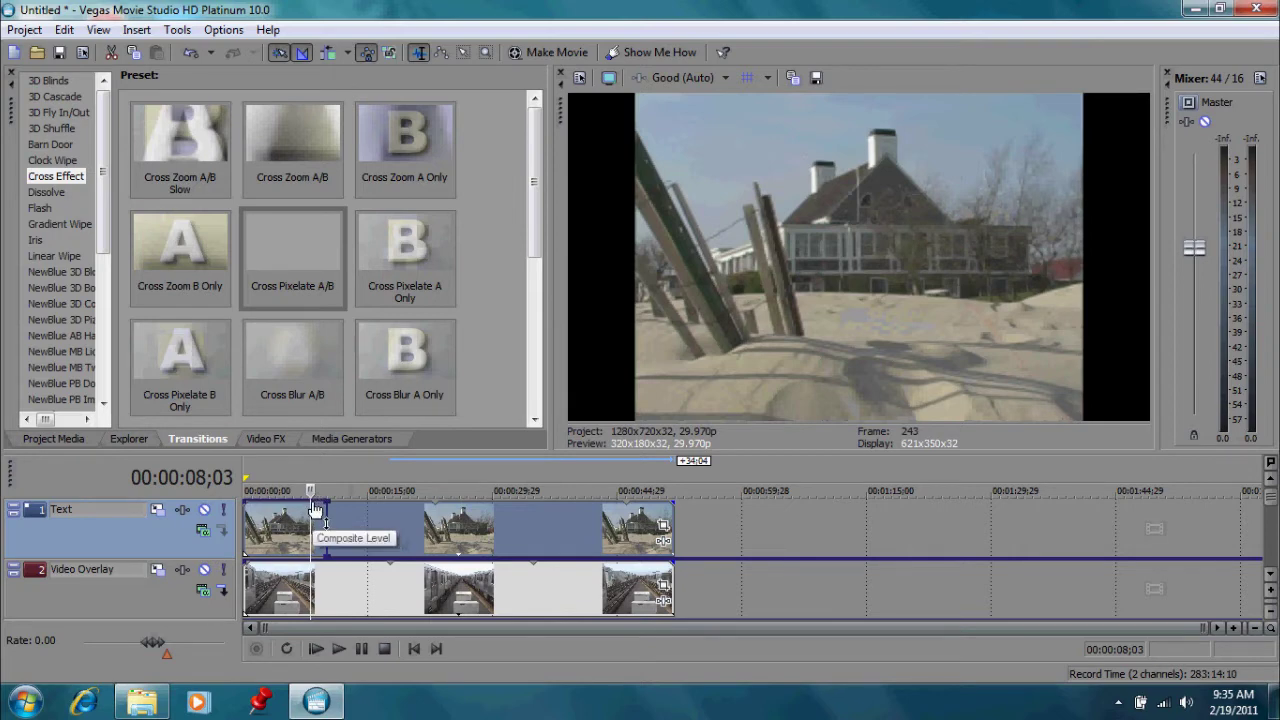
Check the preview before and after the Text track's opacity drop, at 00:00:08;03, 00:00:12;12 and about 00:00:20
left_click(294, 535)
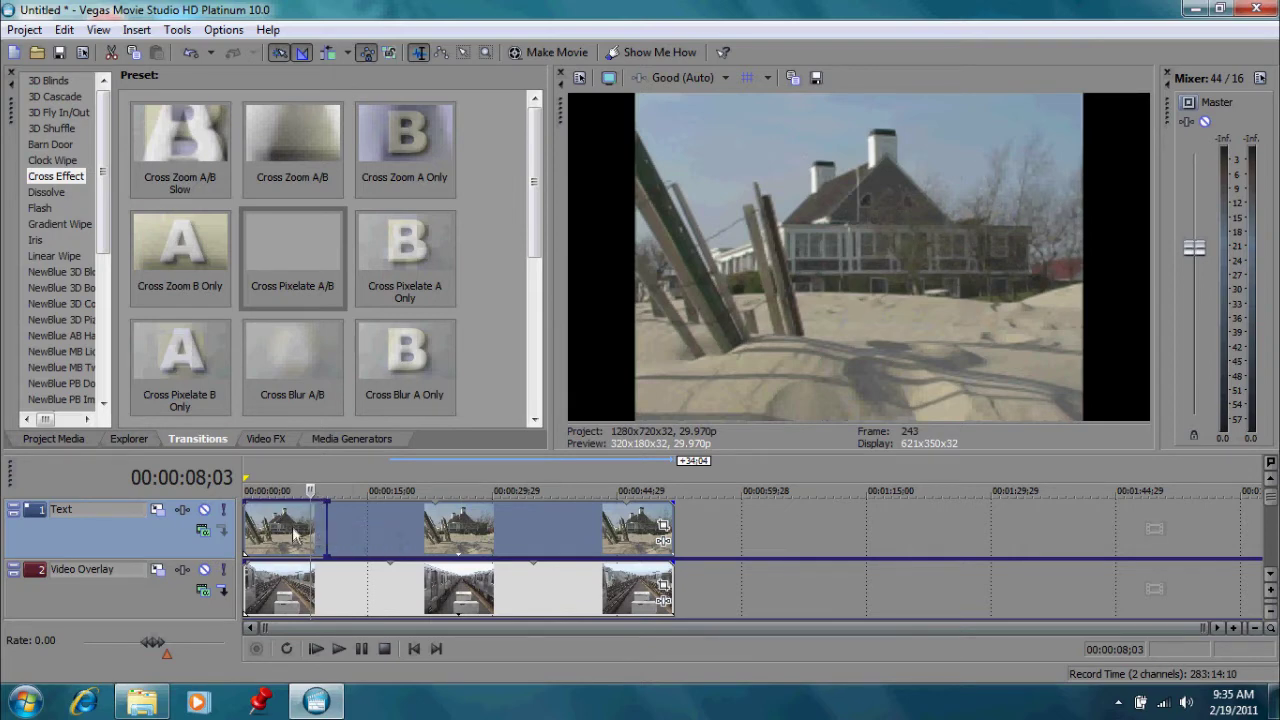
left_click(346, 510)
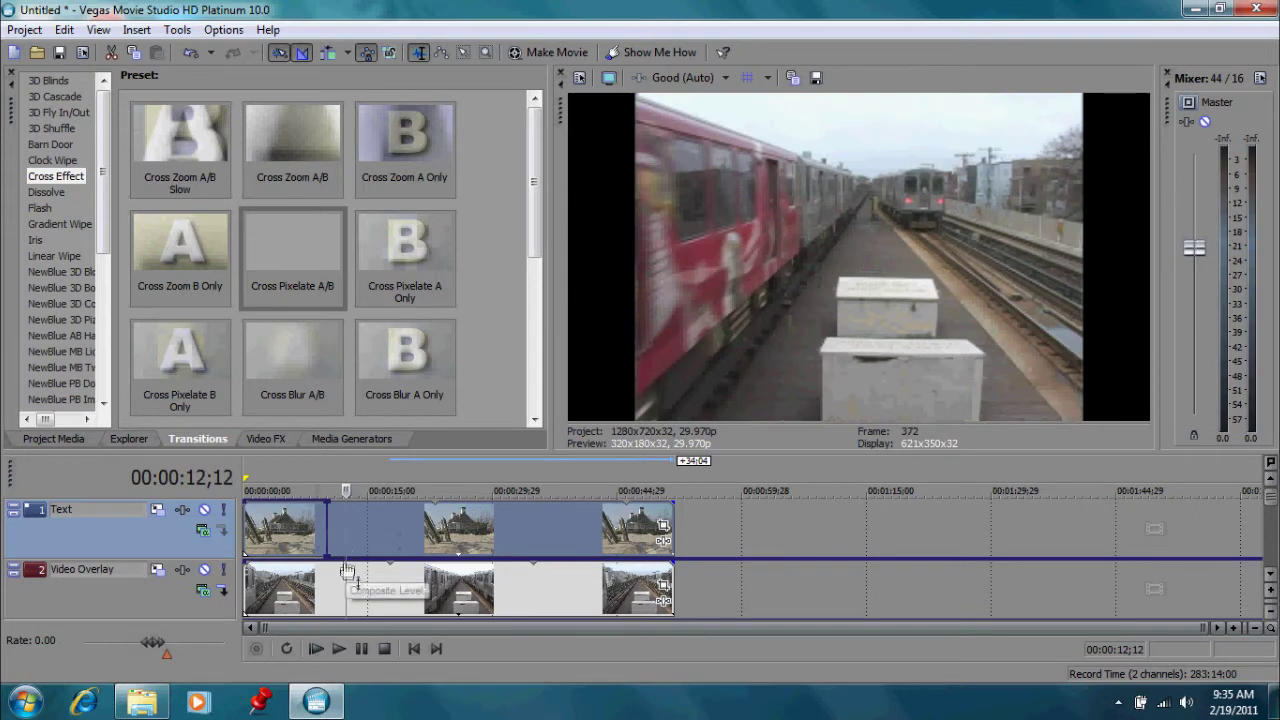
left_click(406, 532)
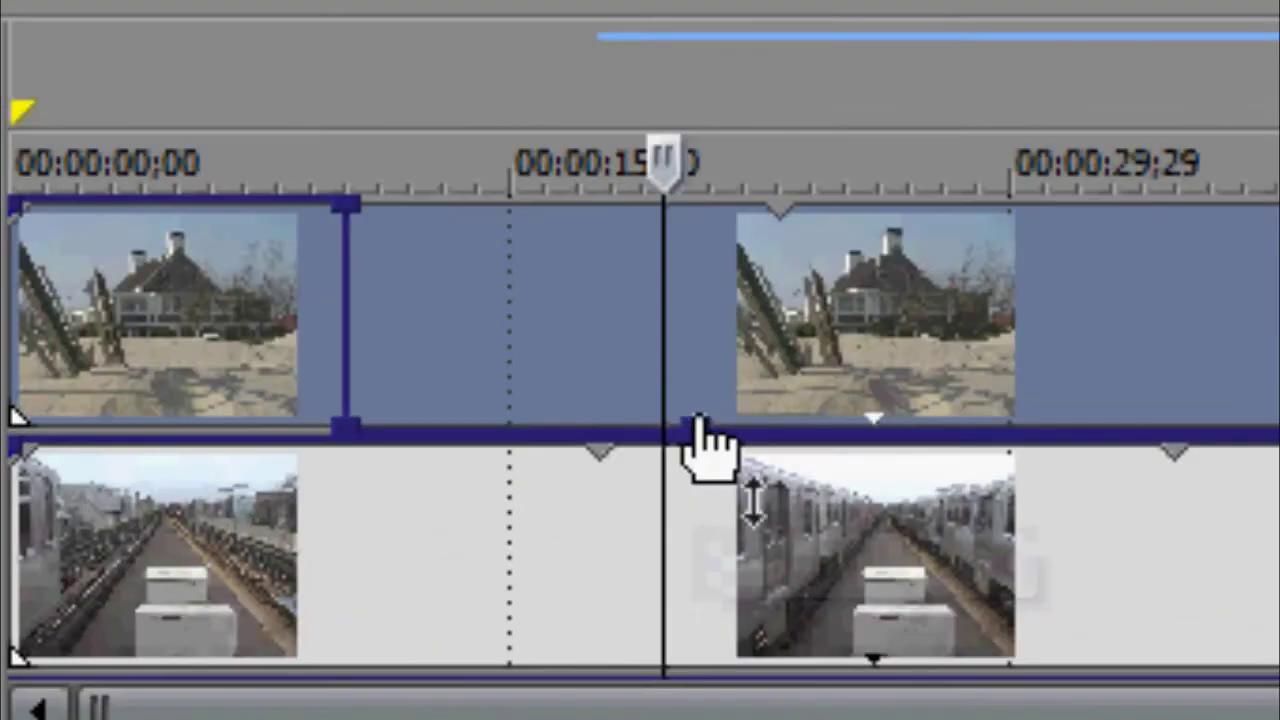
Add Composite Level points on the Text track at about 00:00:20 and 00:00:22, and raise the second to 100% directly above the first
double_click(697, 418)
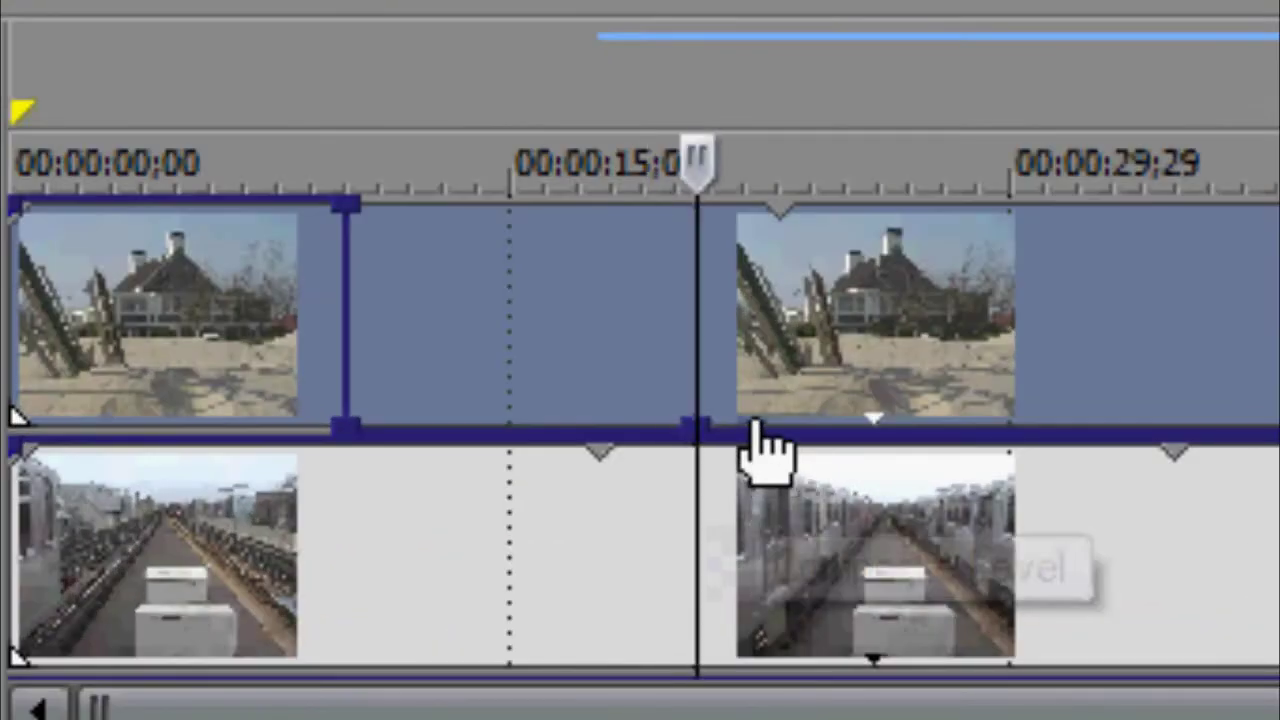
double_click(754, 422)
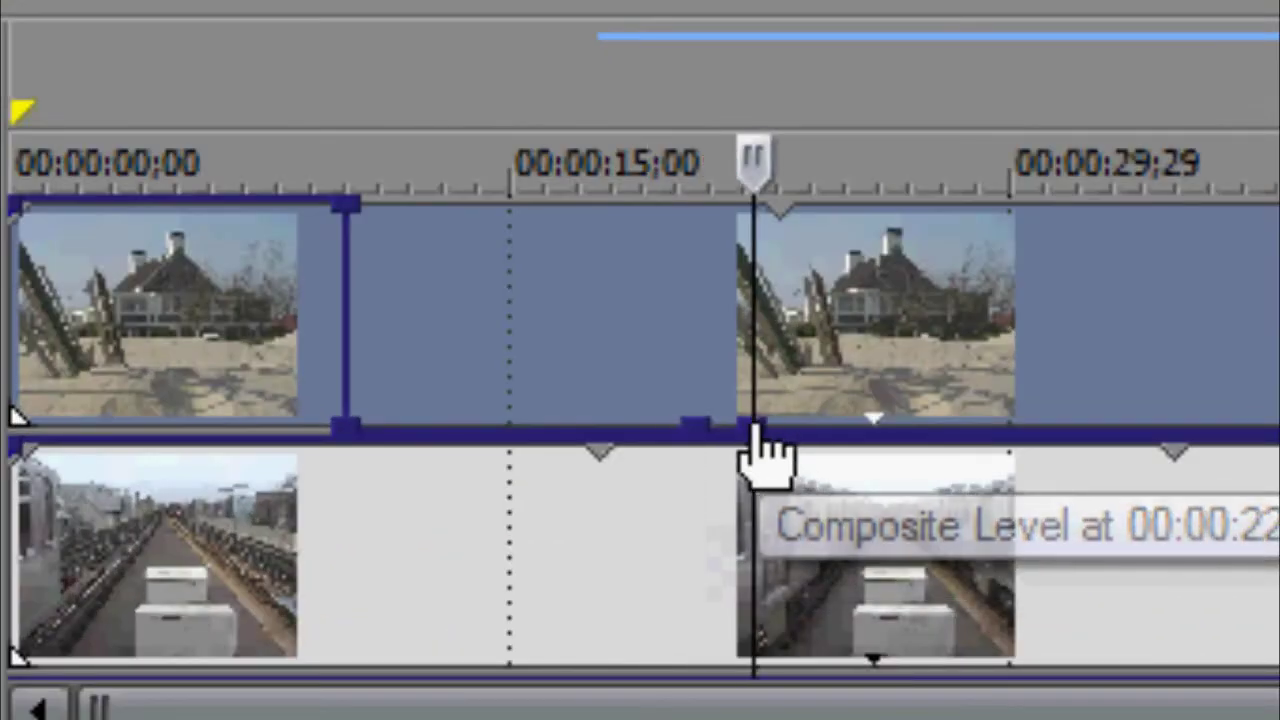
left_click_drag(755, 428, 663, 182)
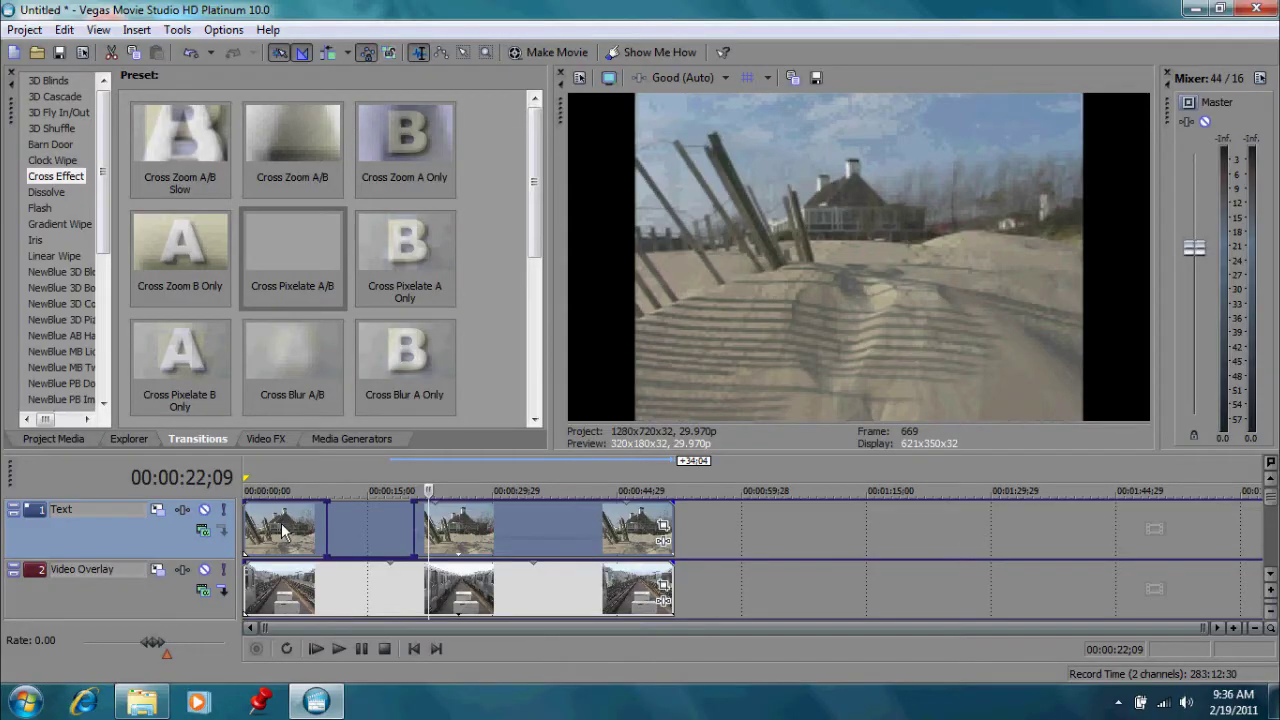
Review the Text track's opacity changes by checking the preview in each section and playing the timeline from the start
left_click(281, 530)
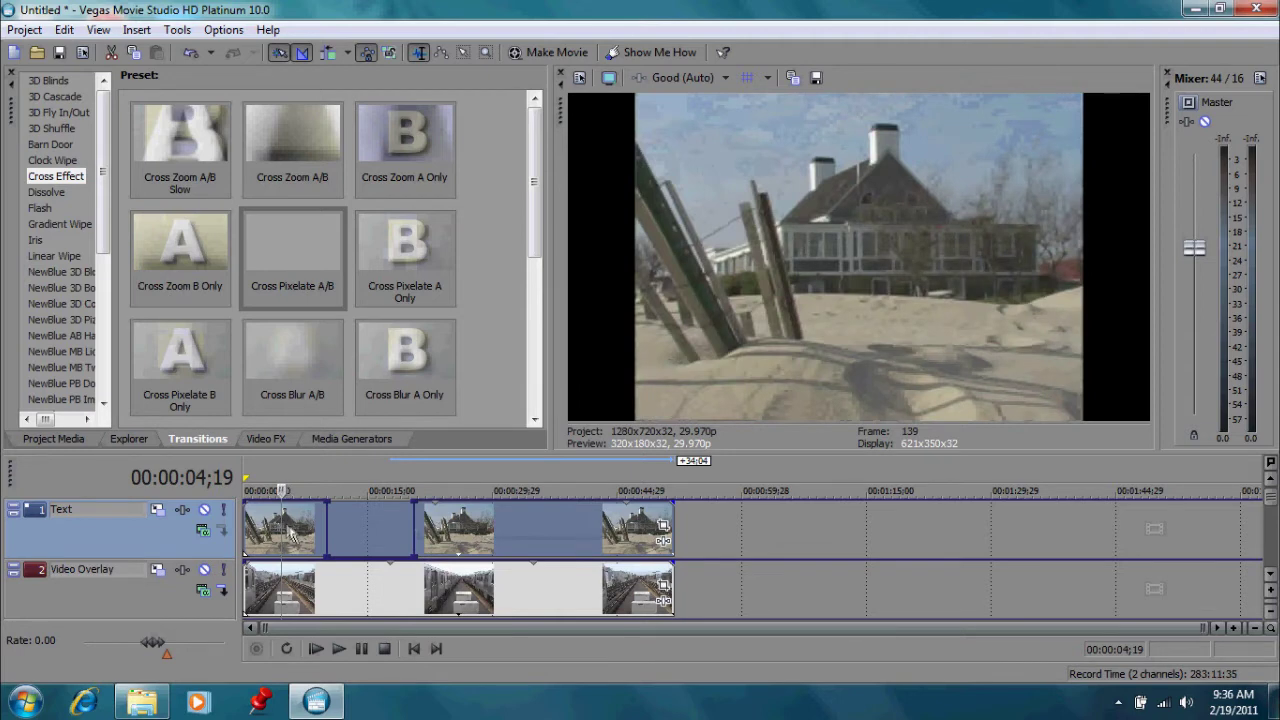
left_click(357, 528)
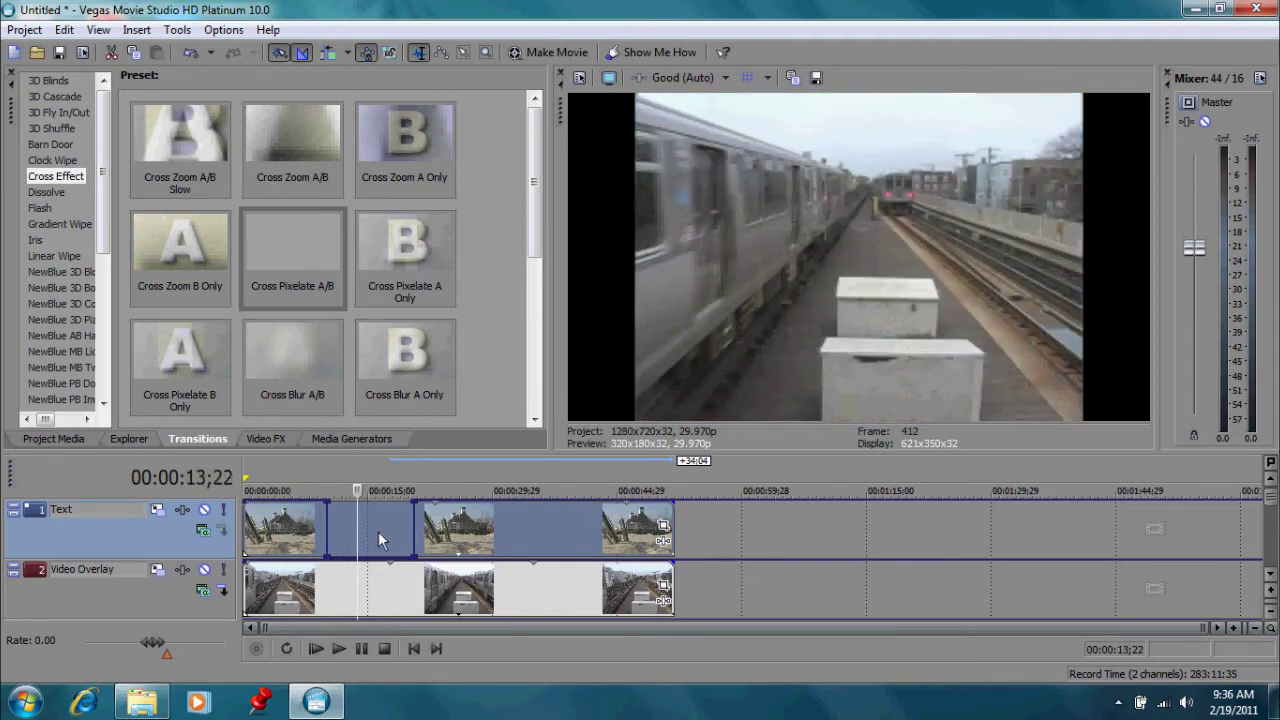
left_click(458, 537)
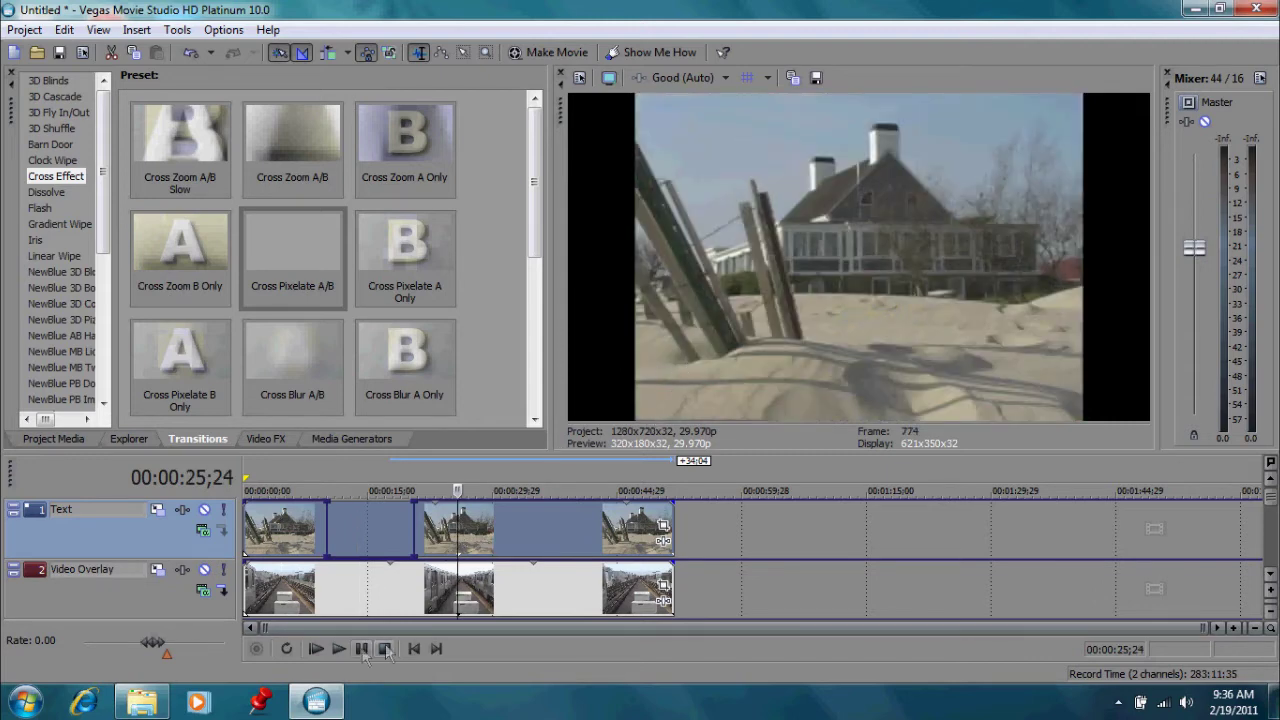
left_click(297, 570)
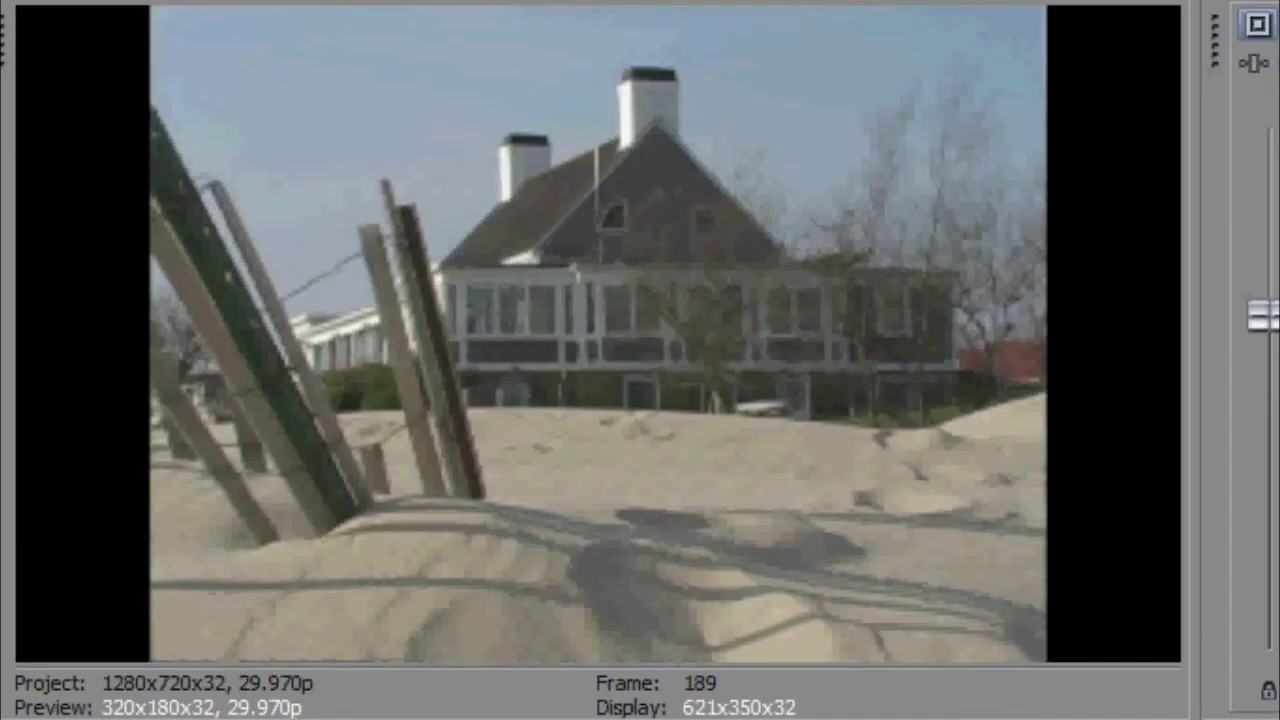
left_click(334, 647)
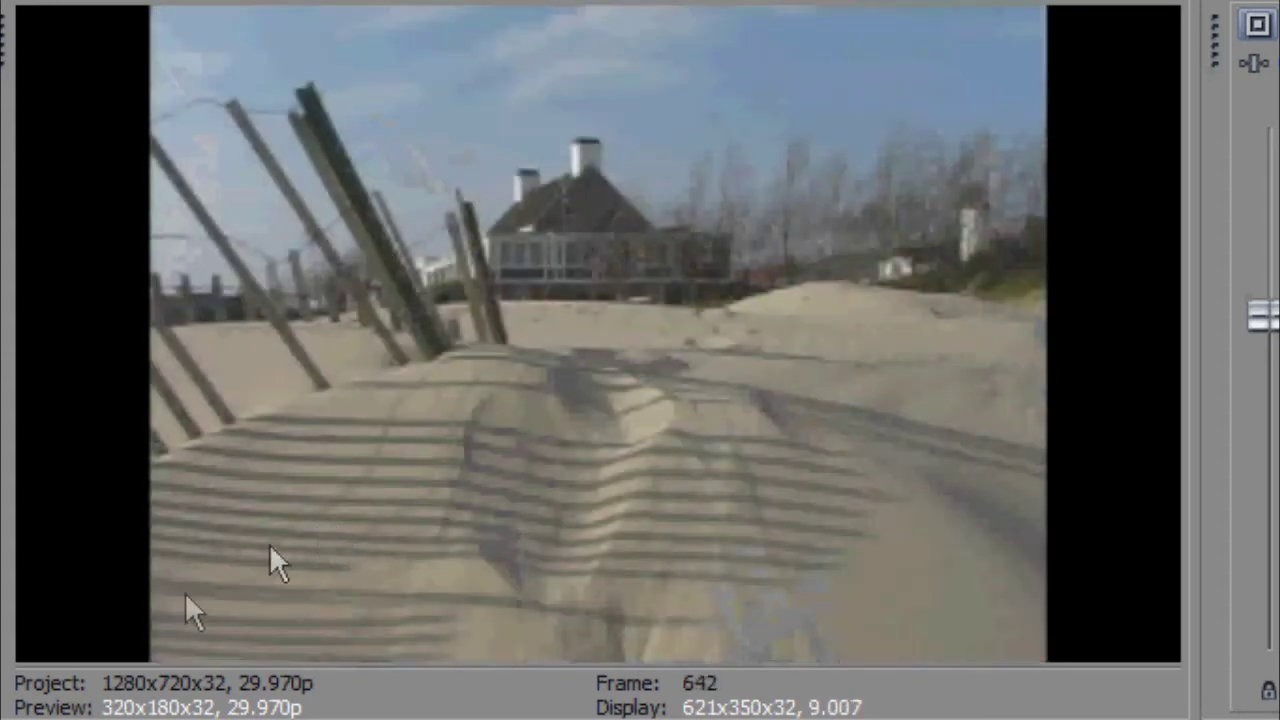
key("Return")
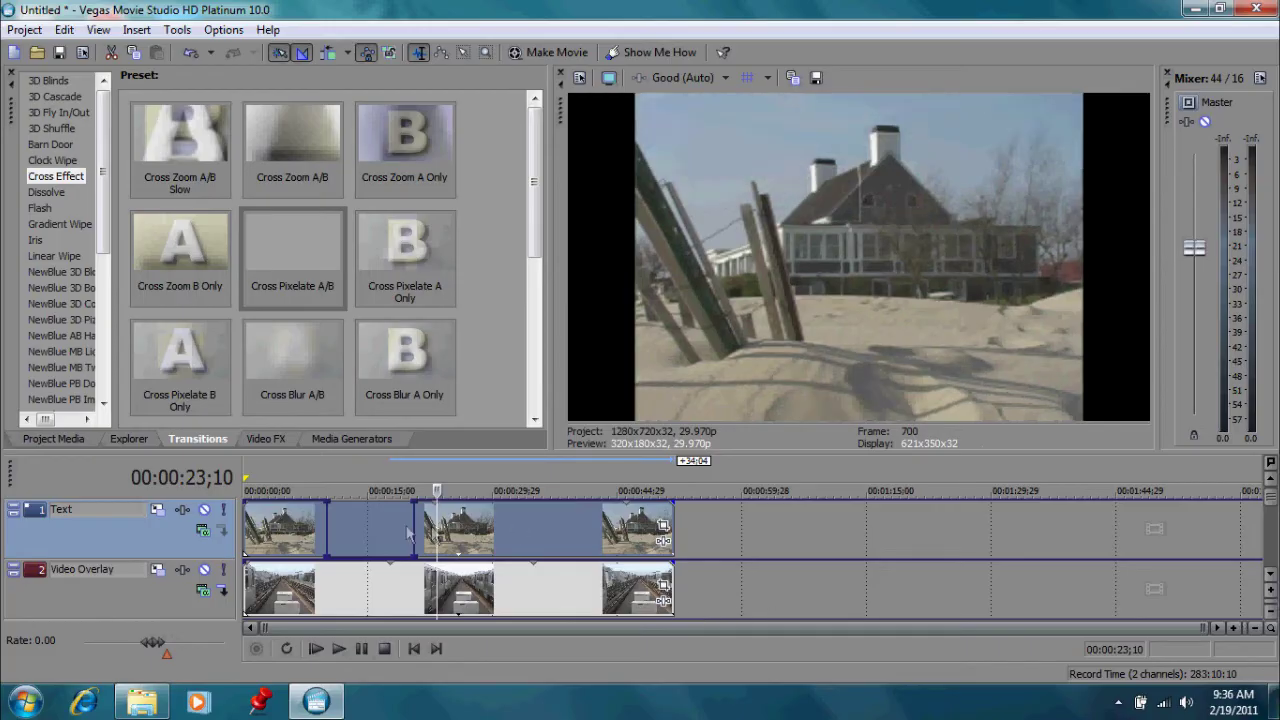
left_click(362, 525)
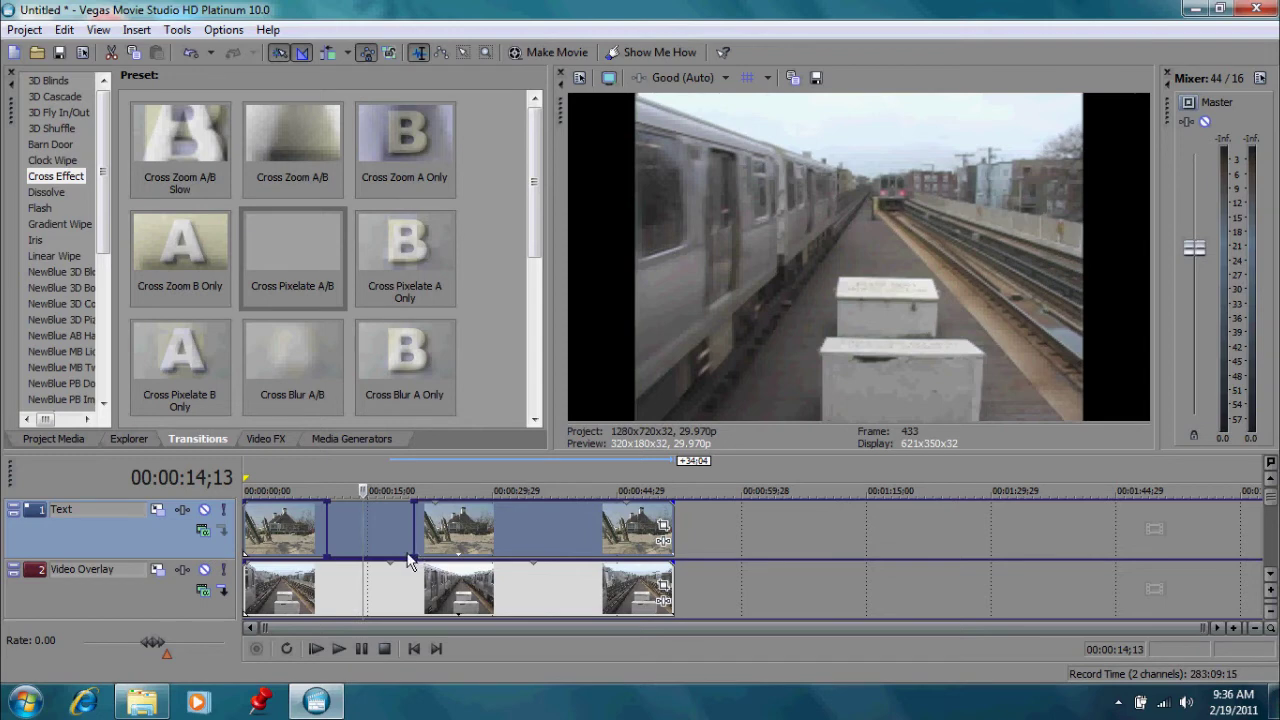
Add two Composite Level points on the Video Overlay track at about 00:00:13, and lower the second to the minimum directly below the first
left_click(1271, 577)
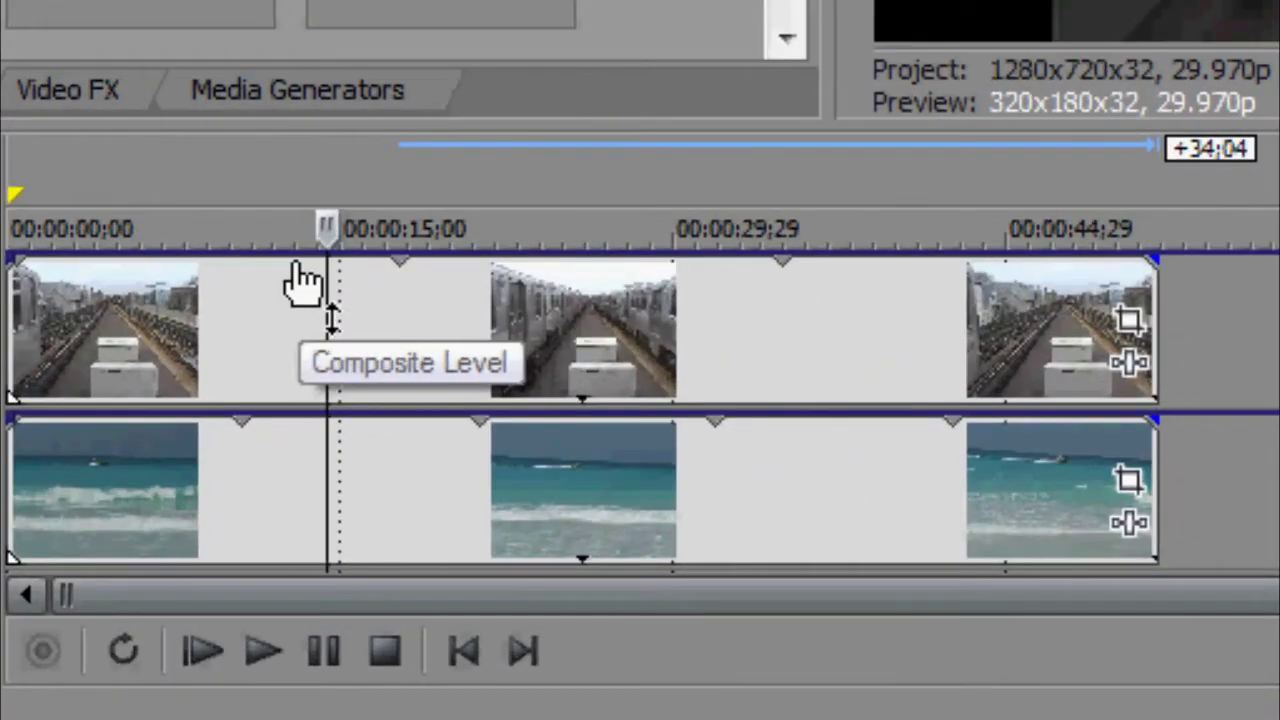
left_click(291, 262)
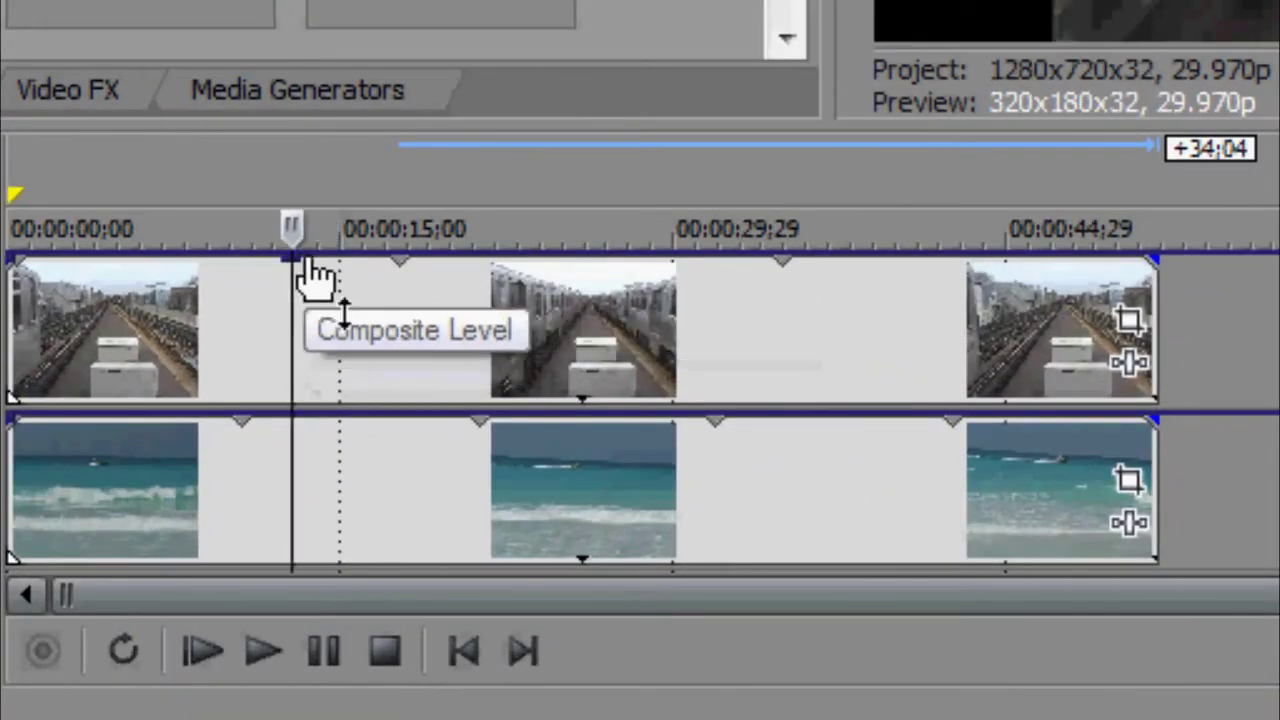
left_click_drag(310, 264, 214, 443)
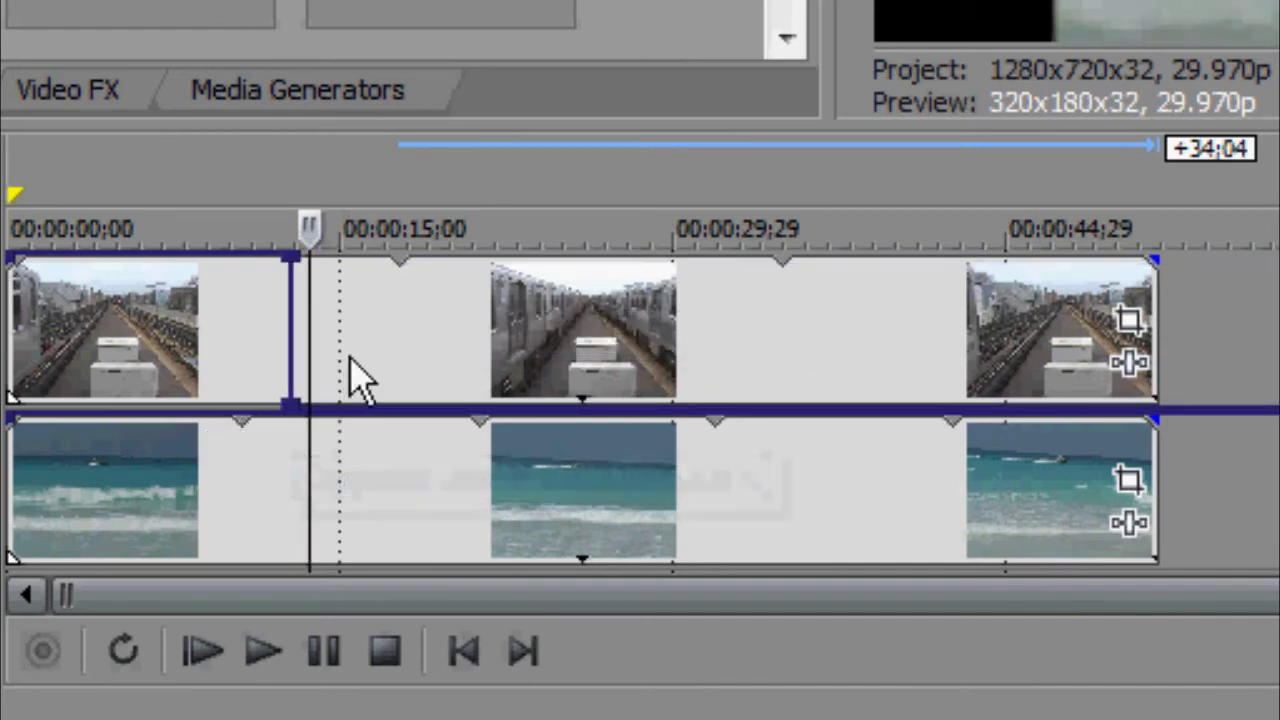
Check the composite at 00:00:17;04 and 00:00:20;29 against the Text, Video Overlay and Video tracks
left_click(388, 366)
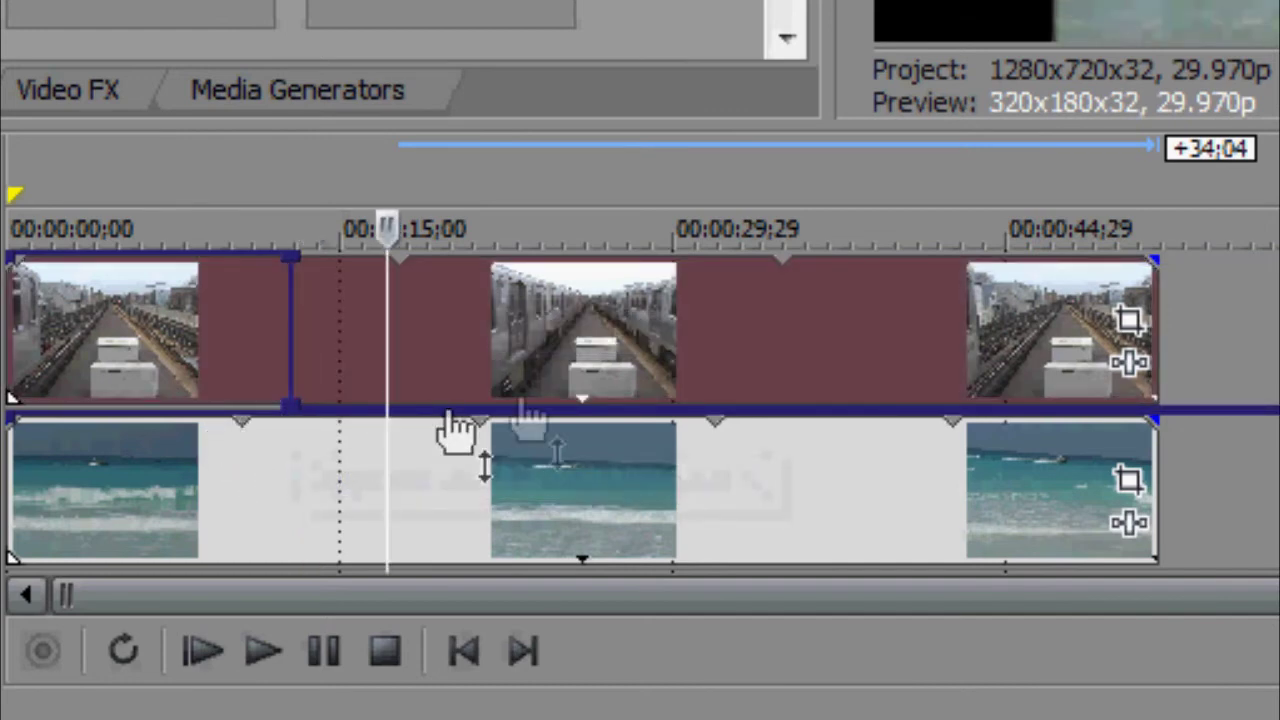
scroll(640, 410, "up", 1)
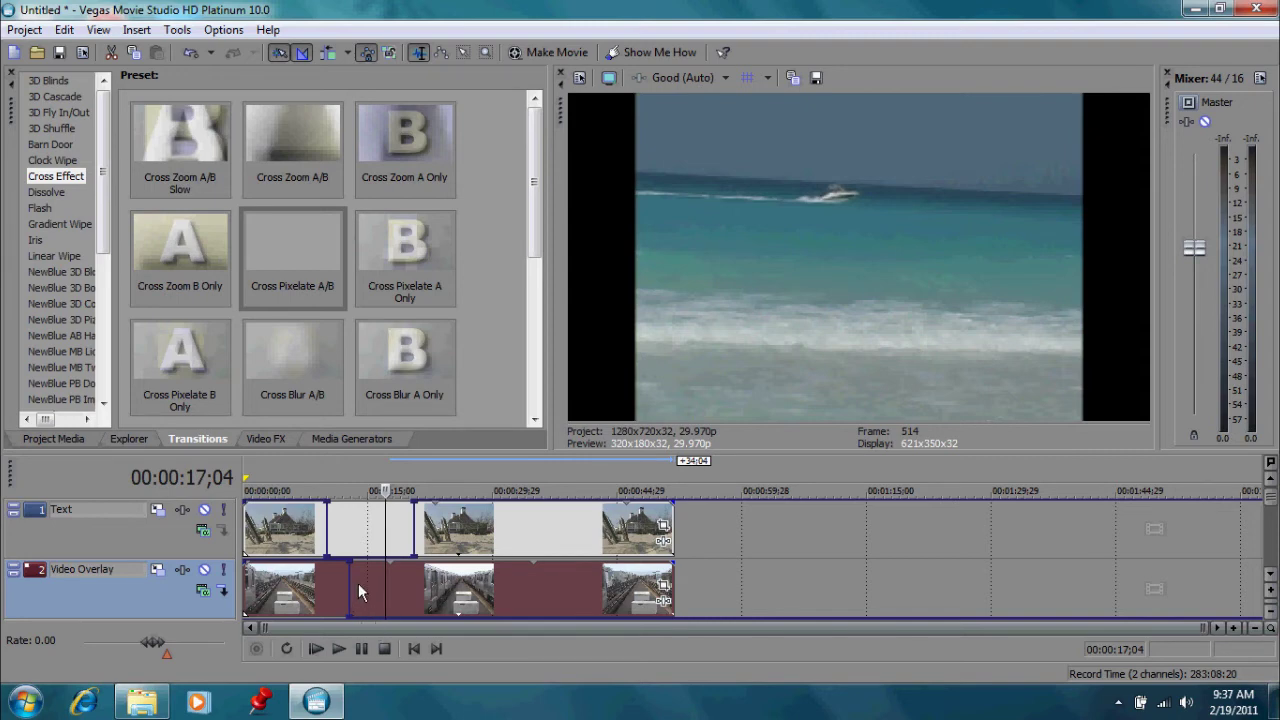
left_click(1272, 577)
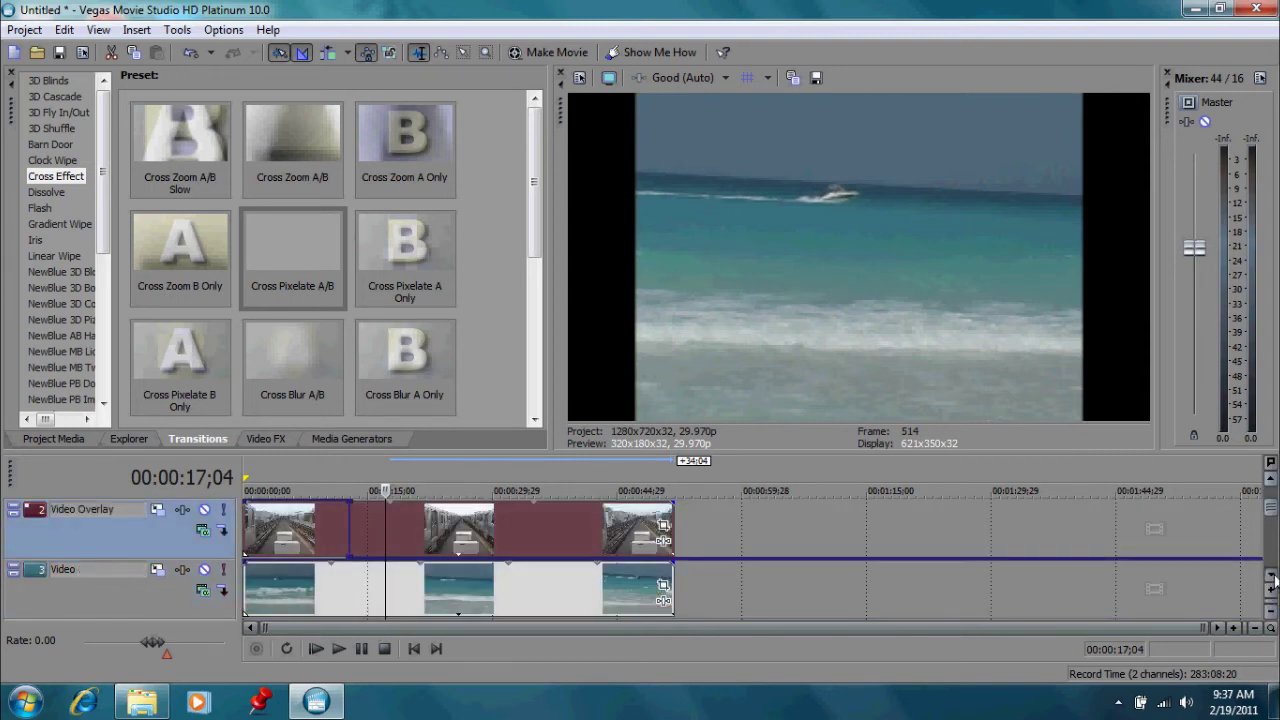
left_click(419, 550)
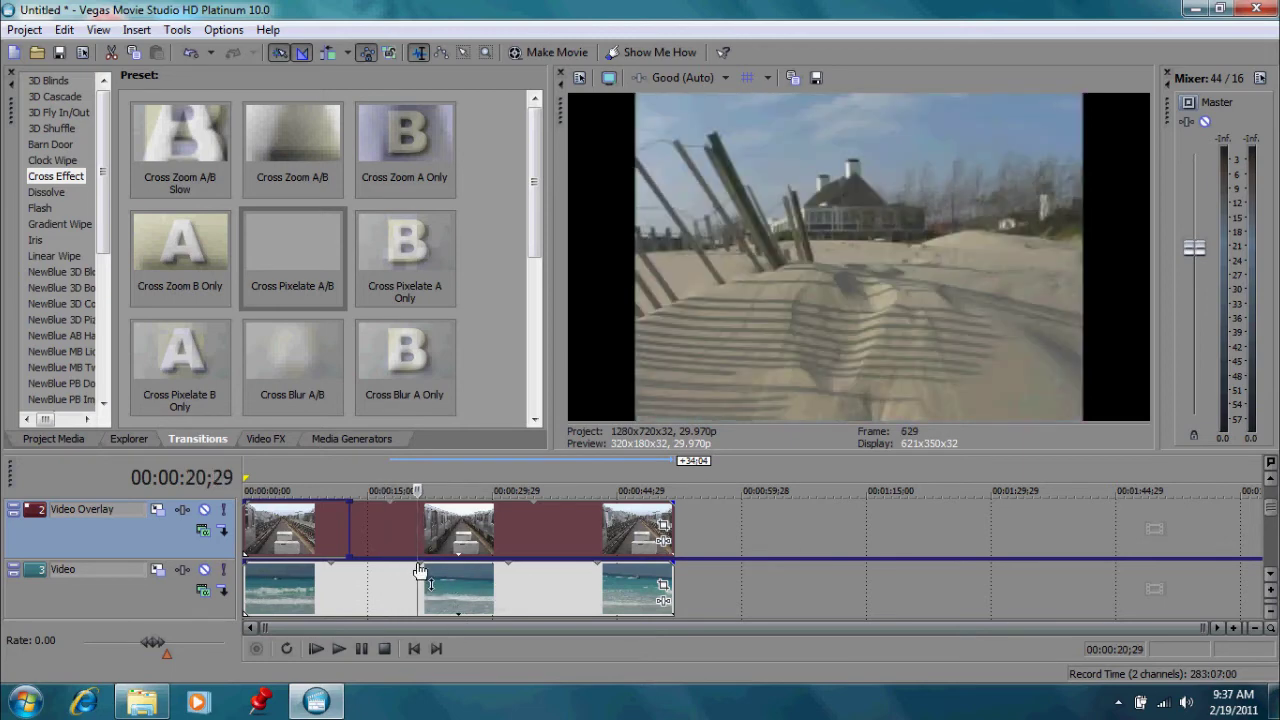
Add Composite Level points on the Text track at about 00:00:26 and 00:00:27;28, and lower the second to the minimum directly below the first
left_click(1272, 483)
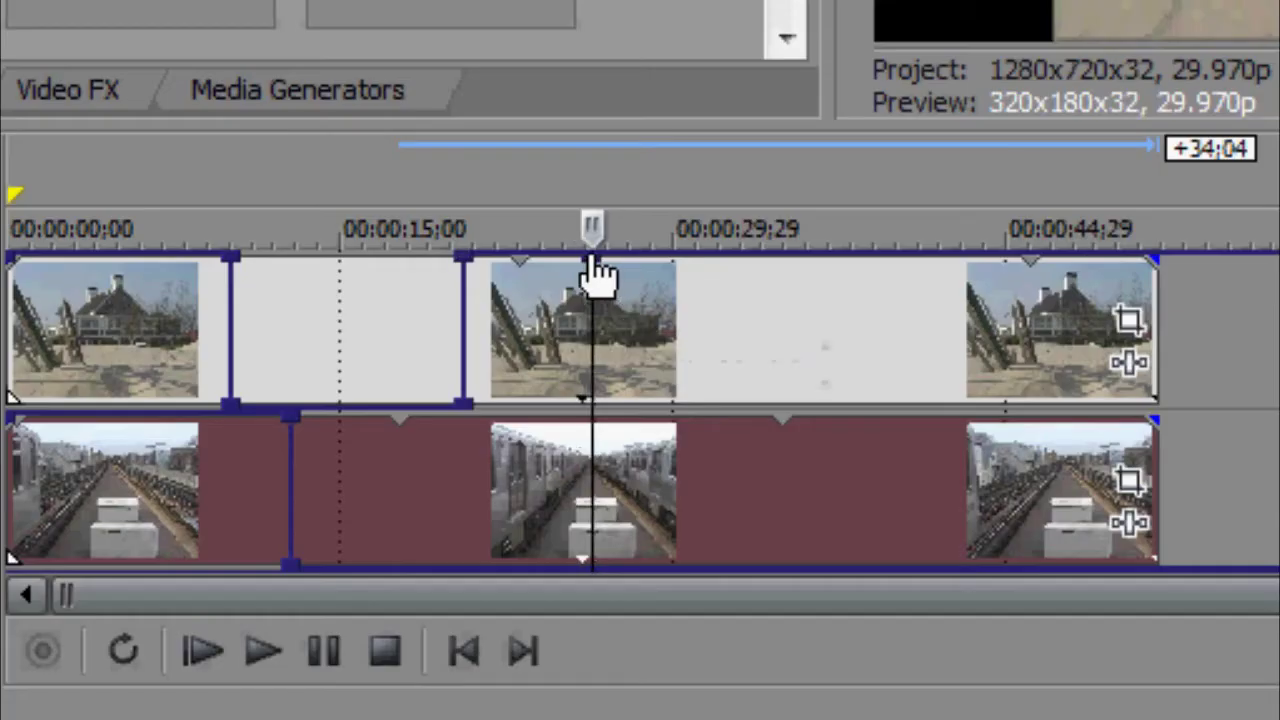
left_click(628, 266)
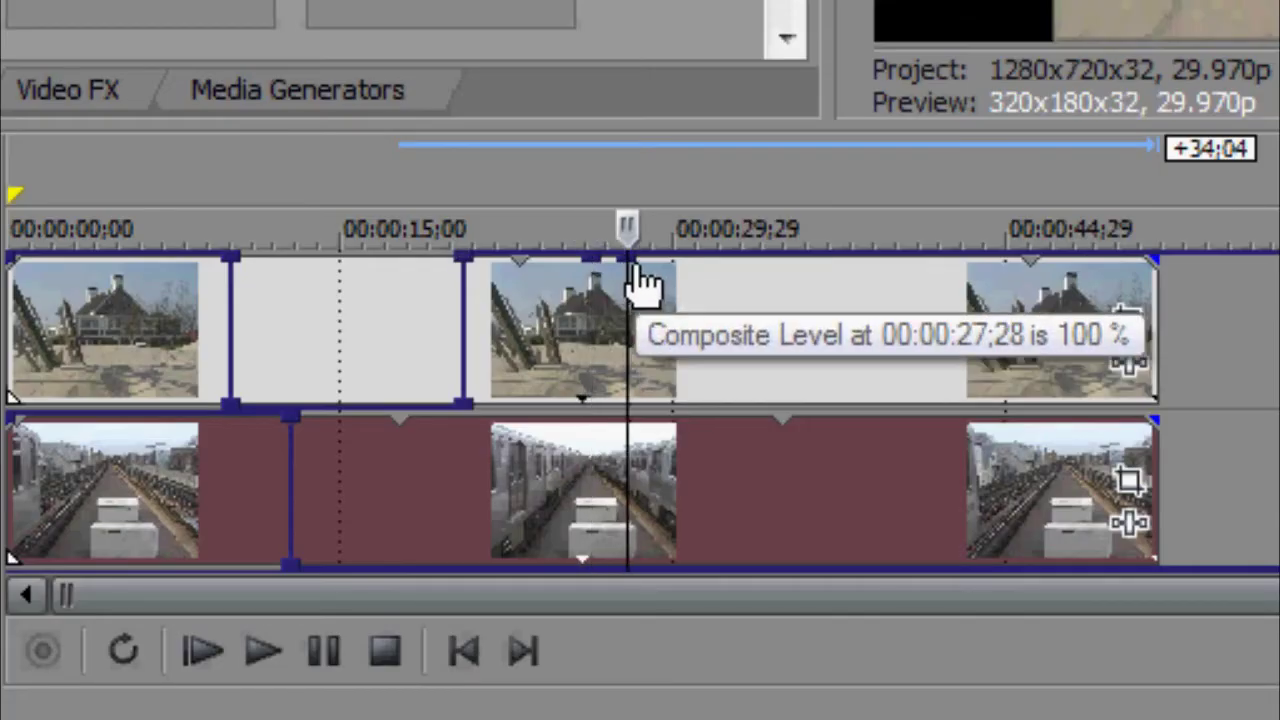
left_click_drag(594, 292, 603, 440)
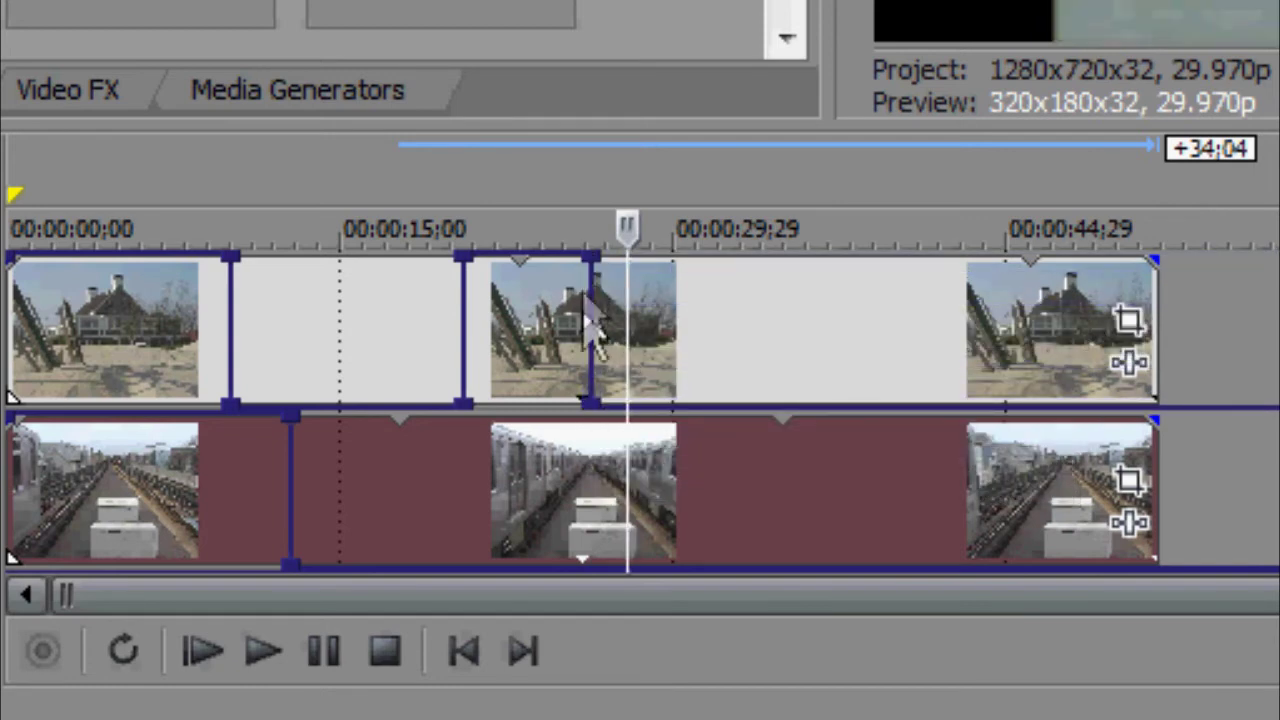
Play back the section around the Text track's abrupt opacity drop near 00:00:26
left_click(563, 360)
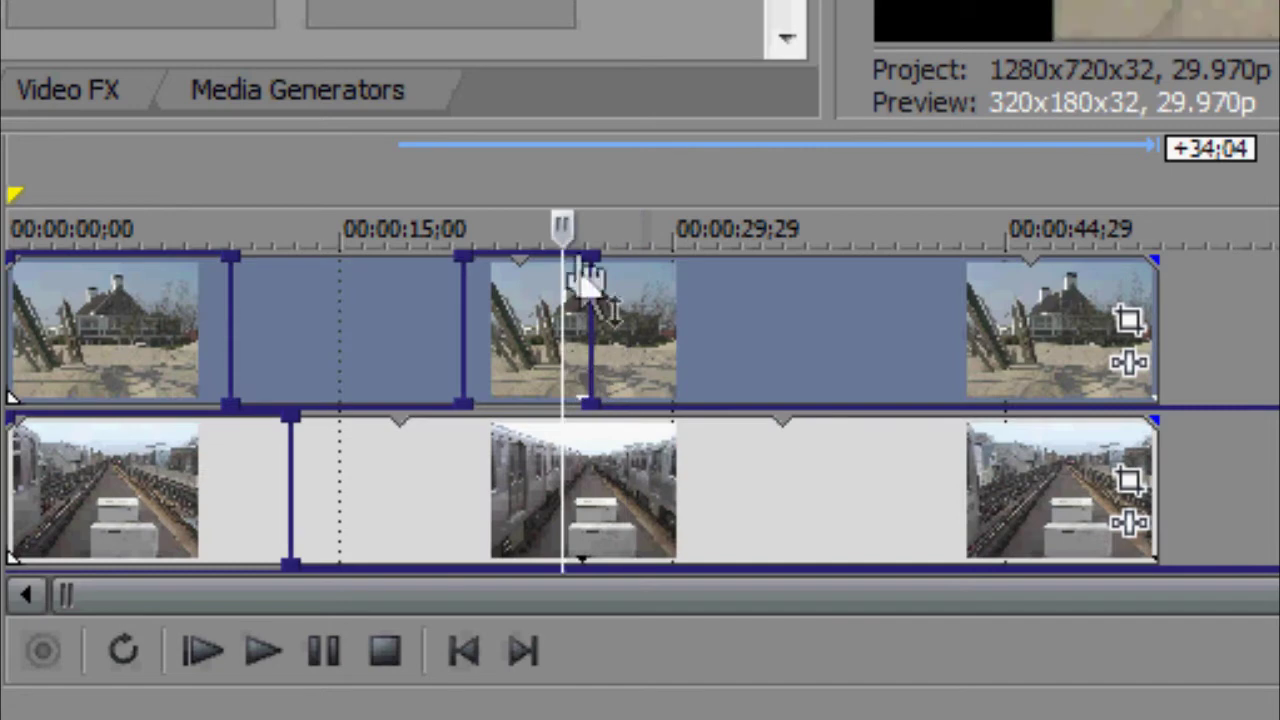
key("space")
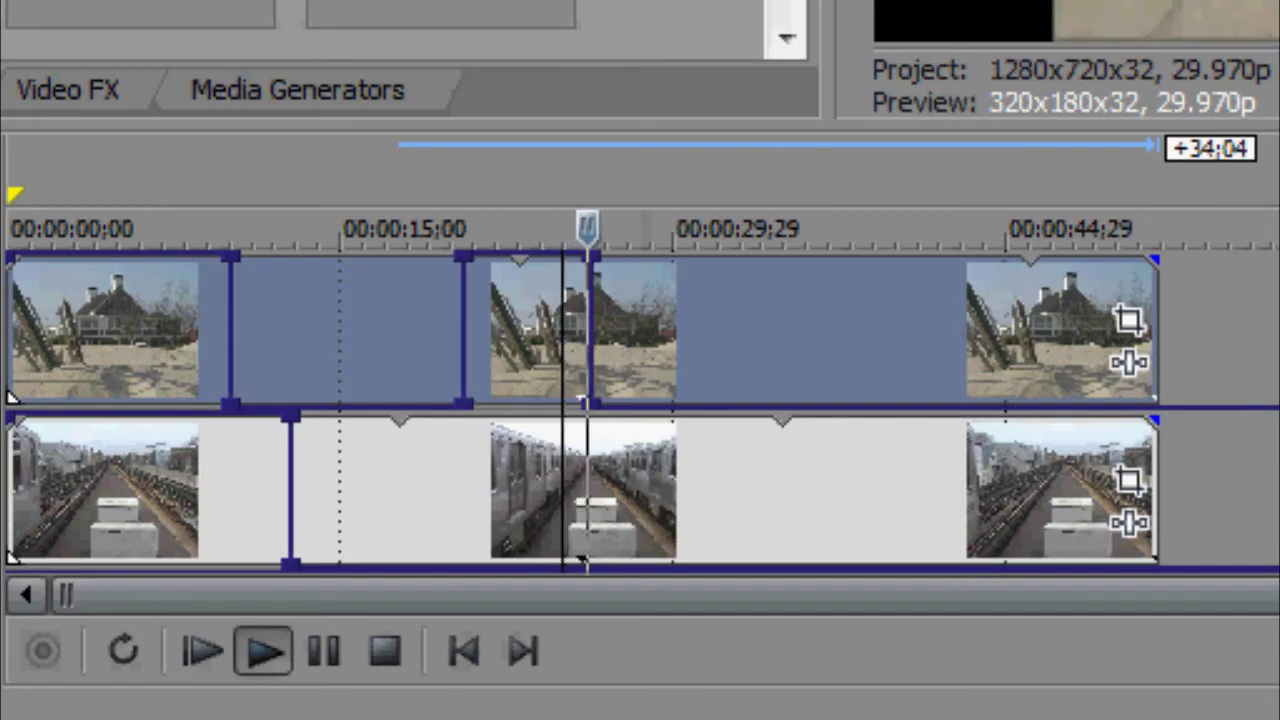
left_click_drag(637, 228, 571, 228)
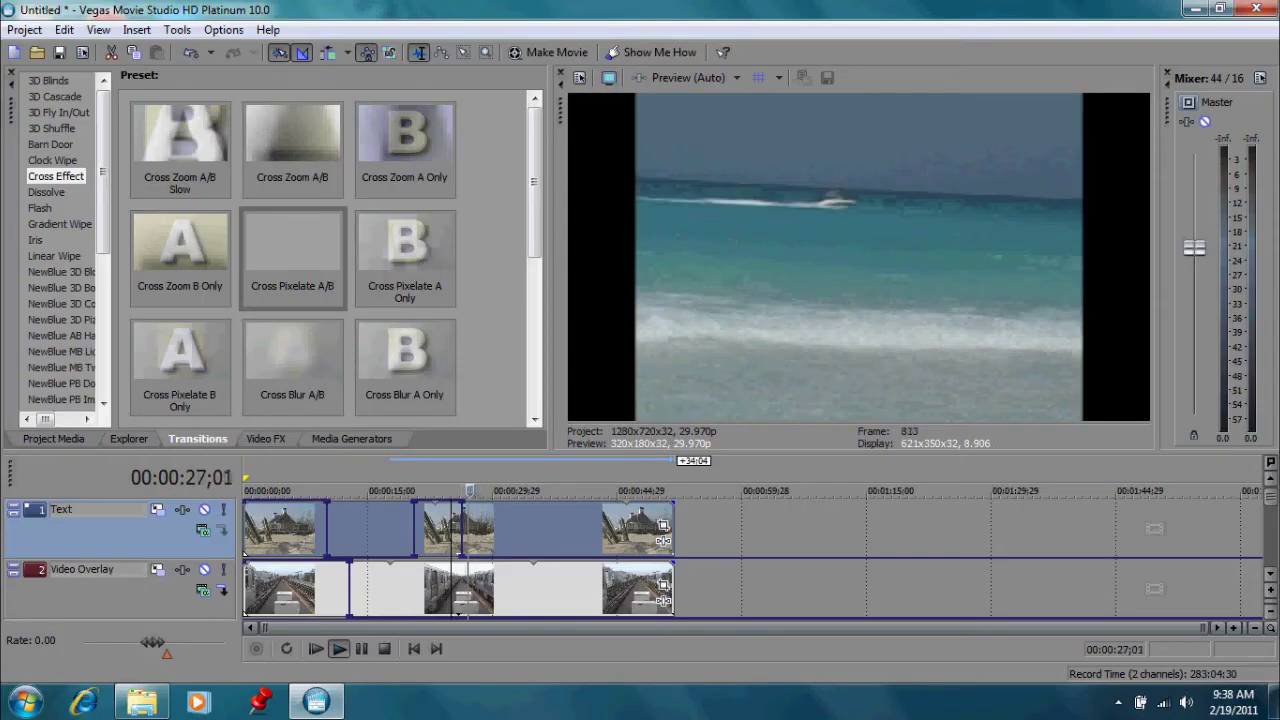
mouse_move(455, 491)
left_mouse_down()
mouse_move(469, 491)
mouse_move(443, 491)
left_mouse_up()
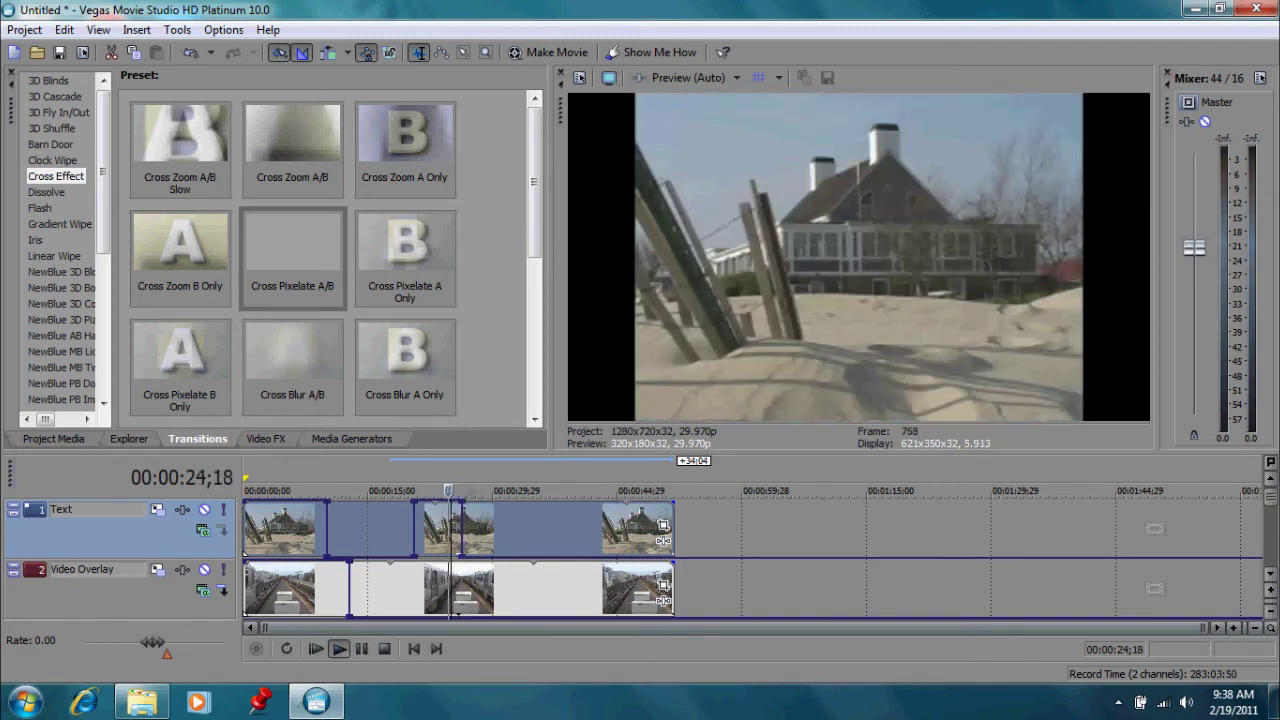
key("space")
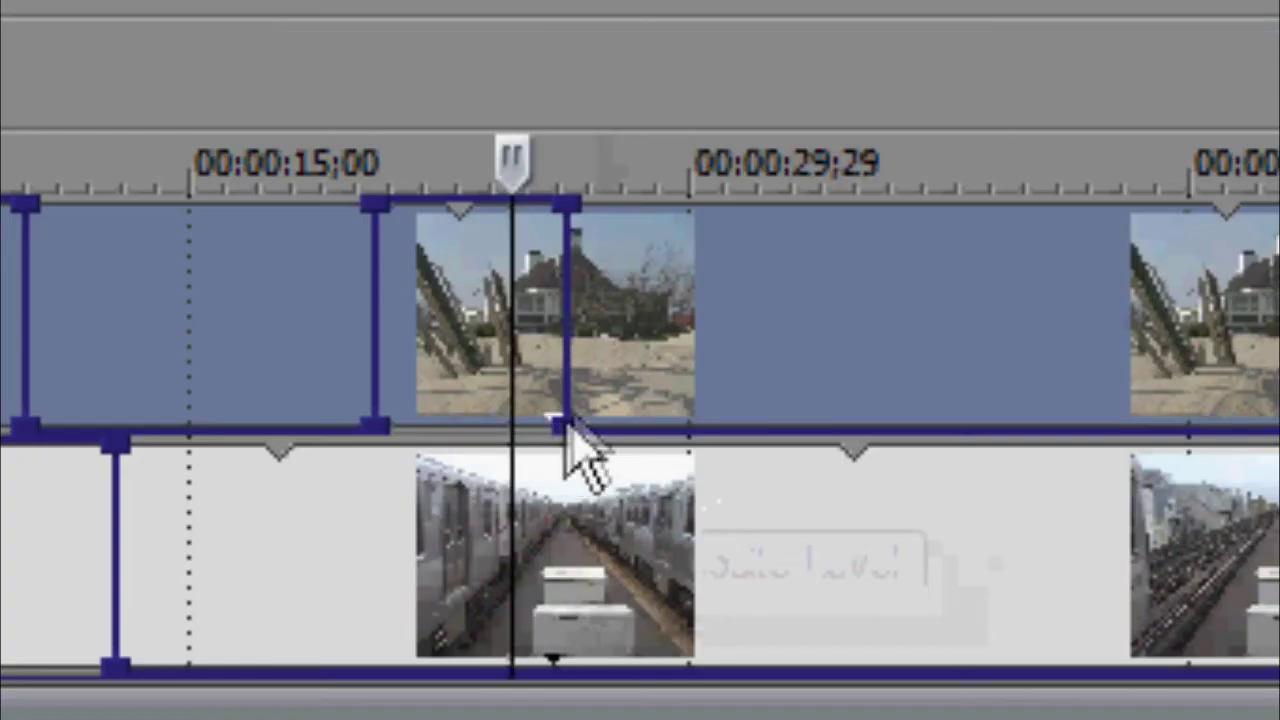
Shift the Text clip and its envelope 1;24 later, and slide the last lower point to about 00:00:32 for a gradual fade-out
left_click_drag(590, 400, 616, 384)
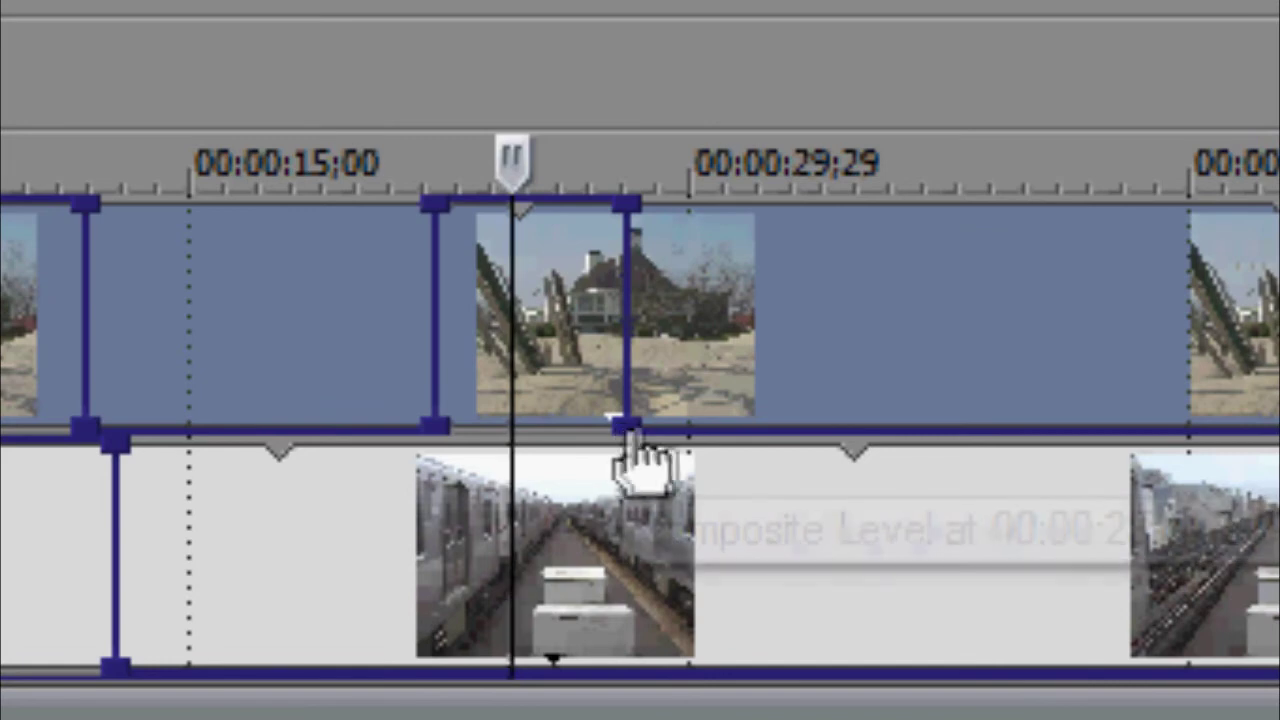
left_click_drag(627, 427, 751, 433)
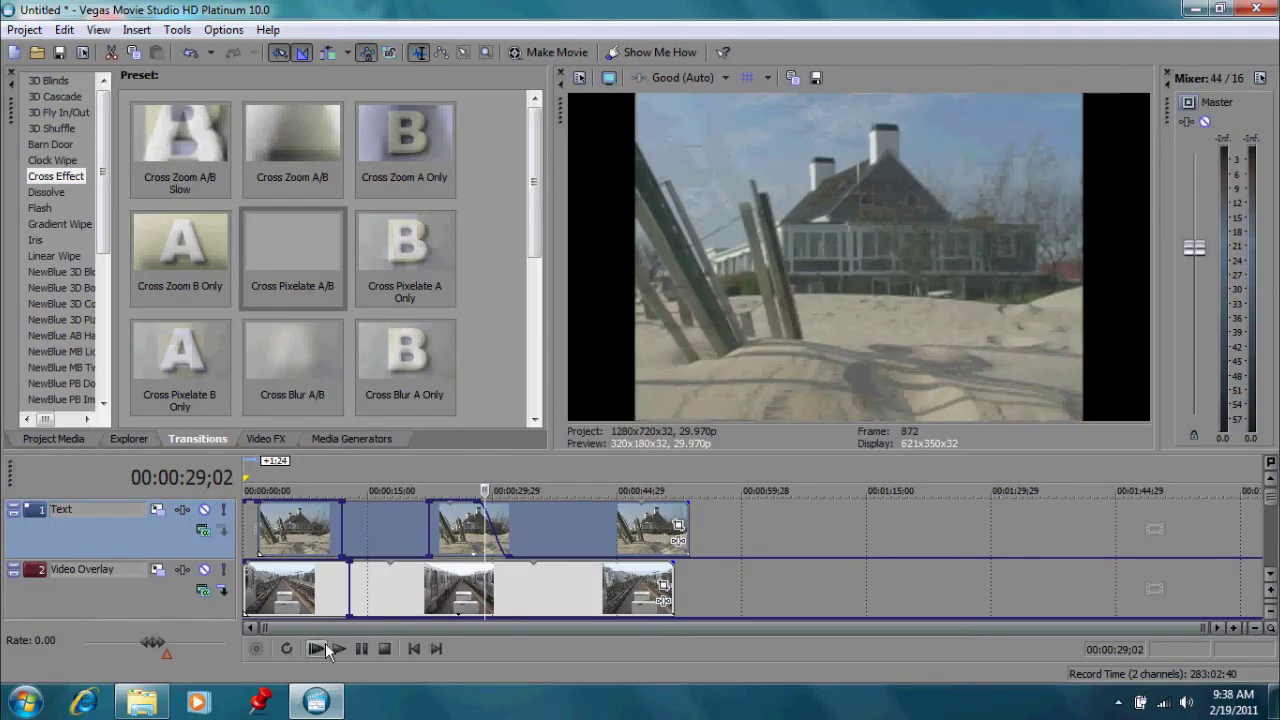
left_click(334, 647)
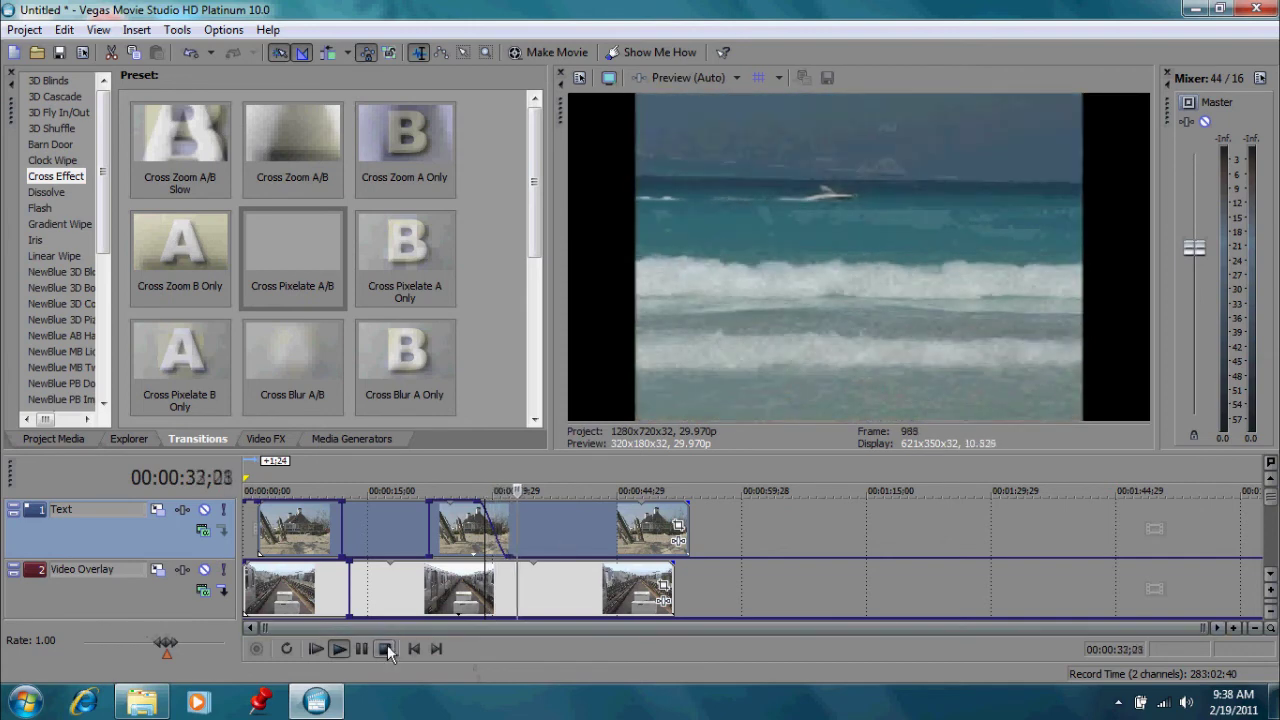
left_click(384, 648)
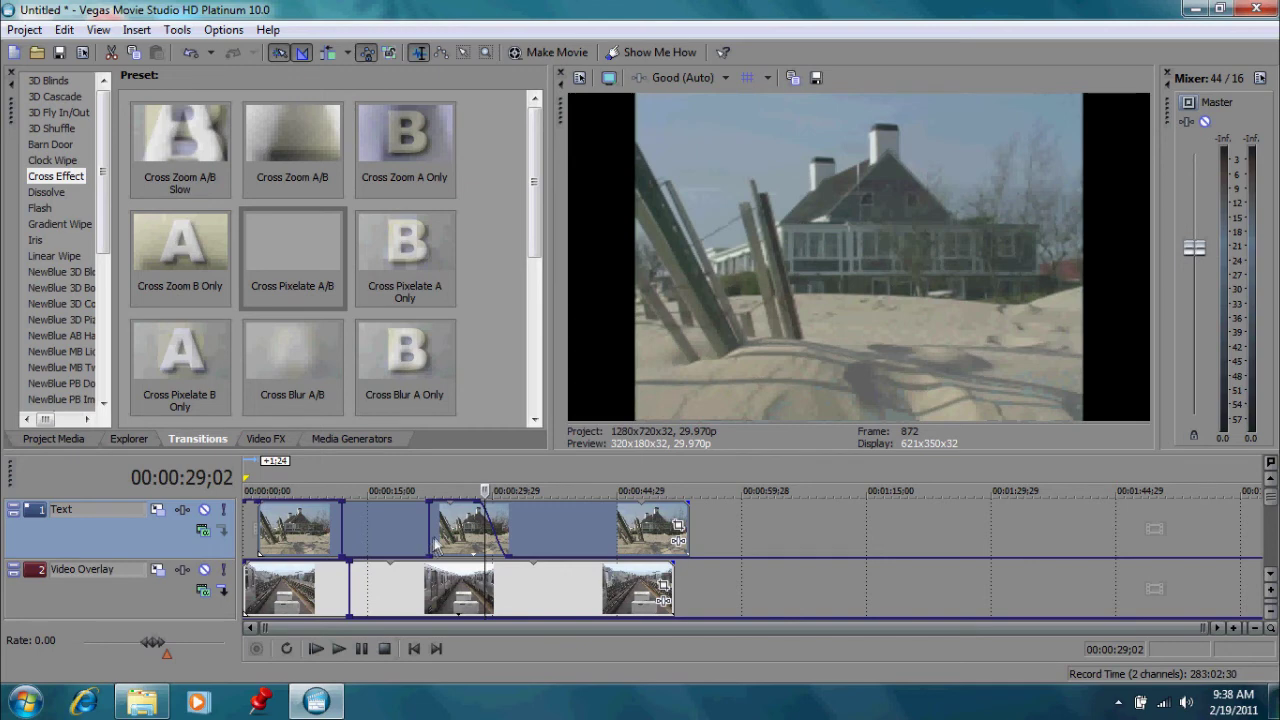
Add two Composite Level points on the Video Overlay track near 00:00:35, and set the second to 100% at 00:00:37;08 for a gradual fade-in
left_click(528, 548)
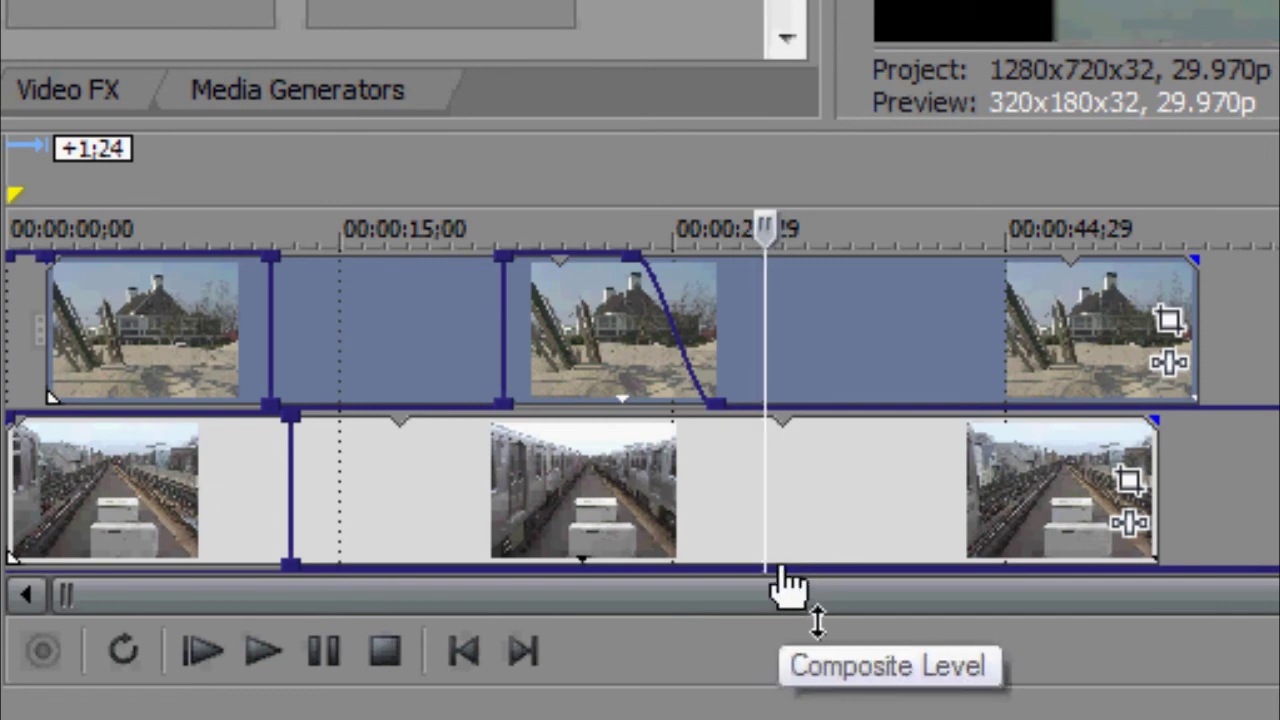
left_click(780, 568)
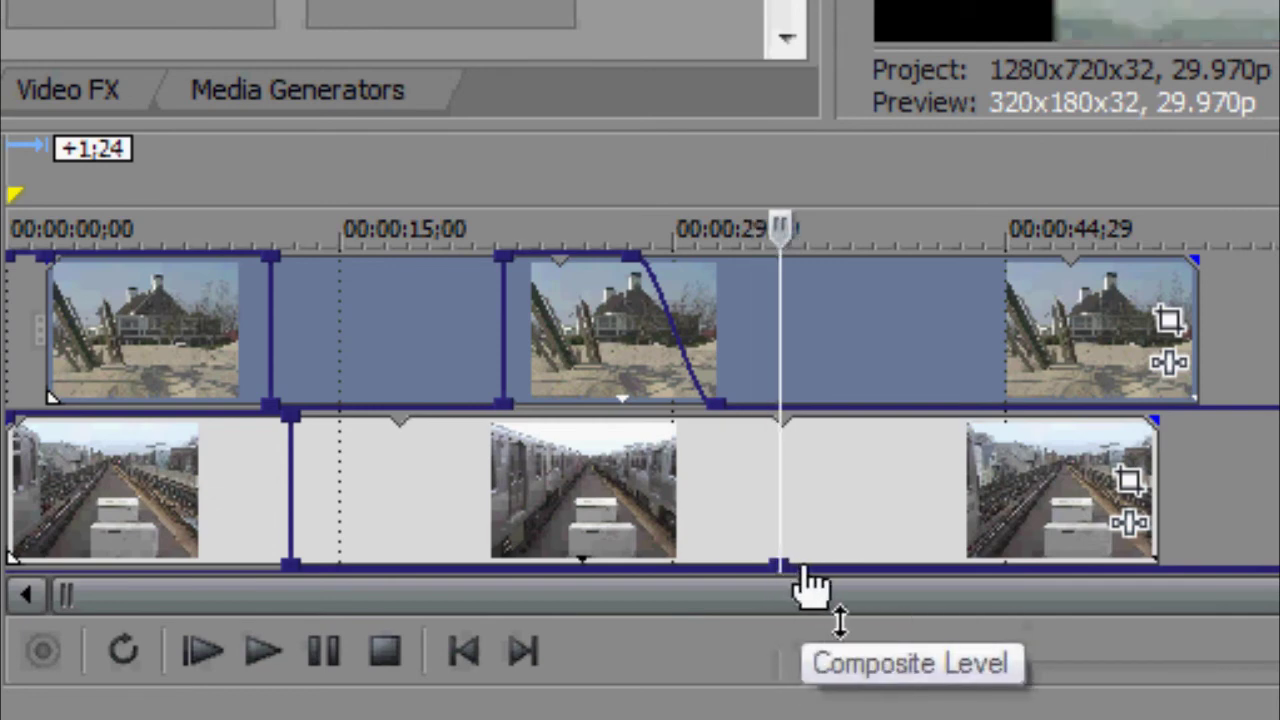
double_click(803, 568)
left_click_drag(803, 568, 792, 450)
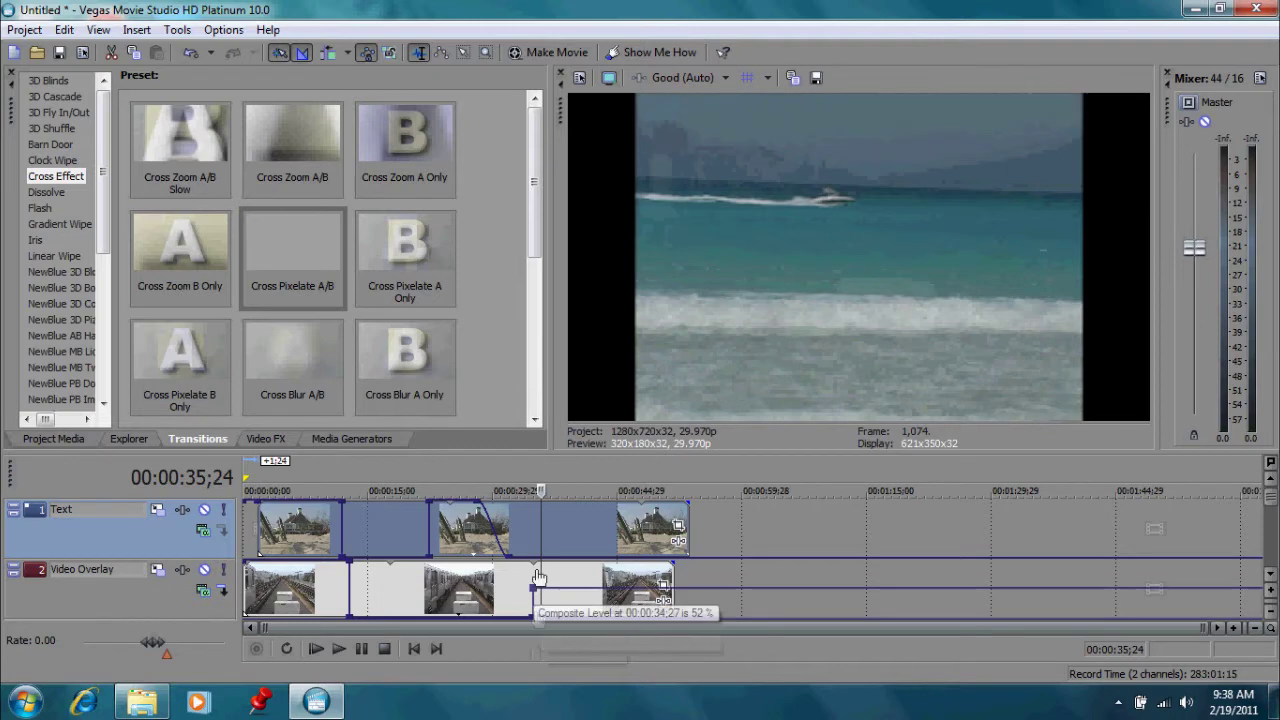
left_click_drag(538, 577, 556, 564)
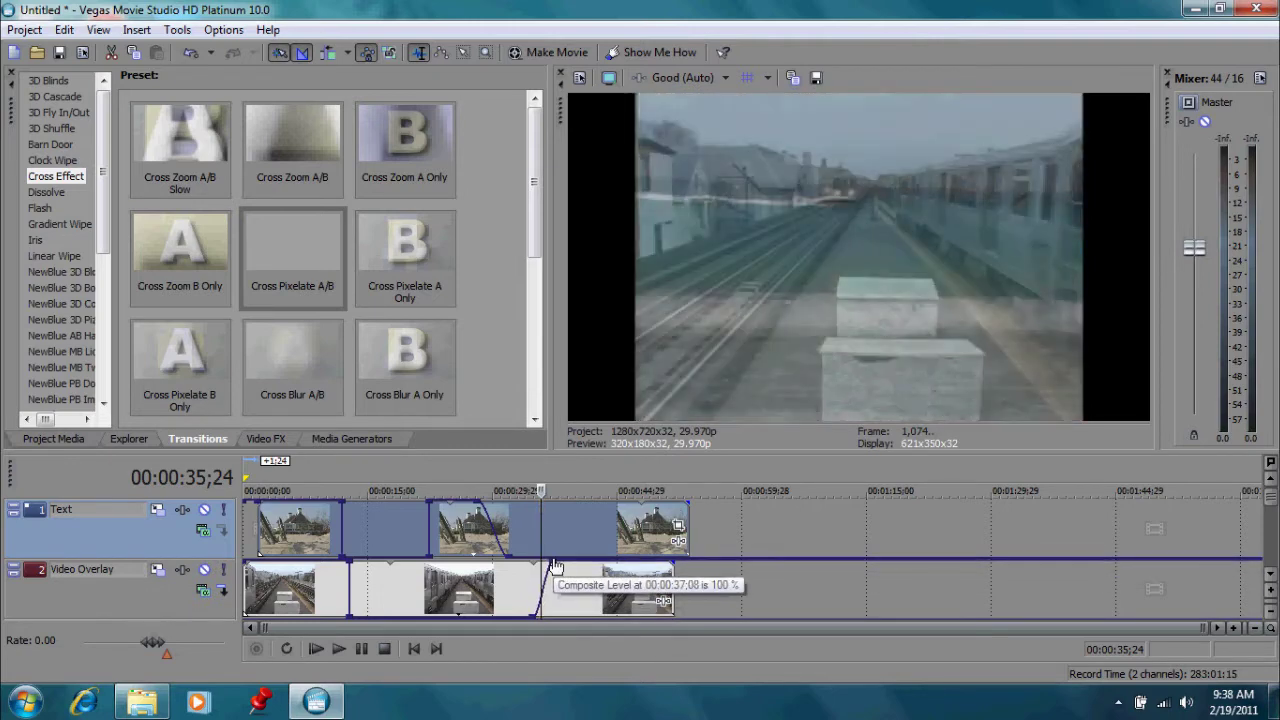
left_click(584, 547)
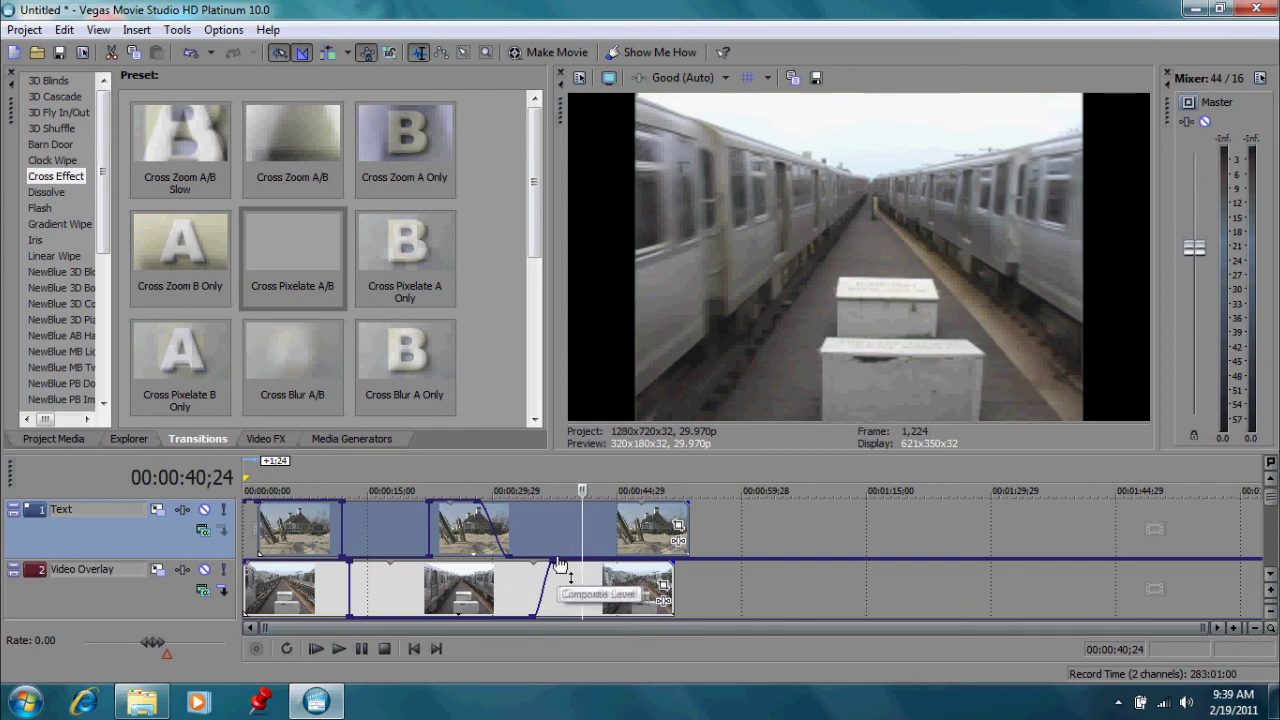
Add two Composite Level points on the Video Overlay track, with the second at 0% directly below the first at 00:00:41;20 for an abrupt cut
left_click(1271, 577)
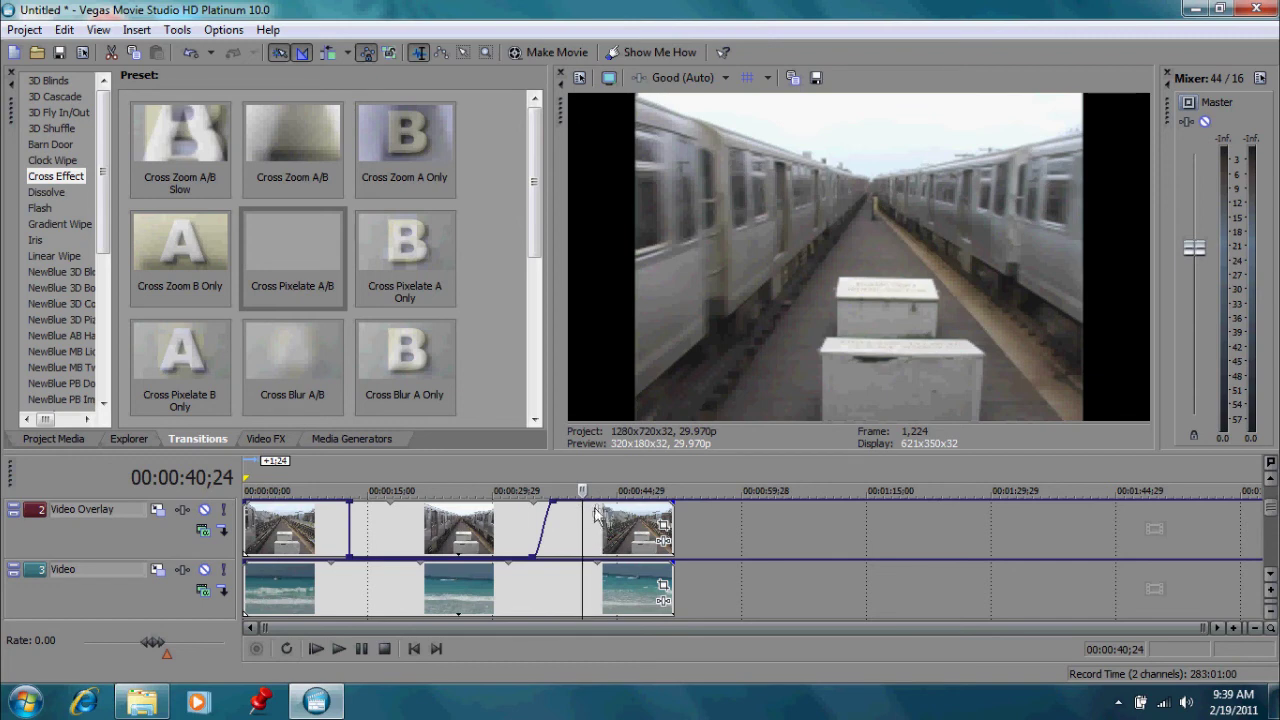
left_click_drag(591, 510, 601, 510)
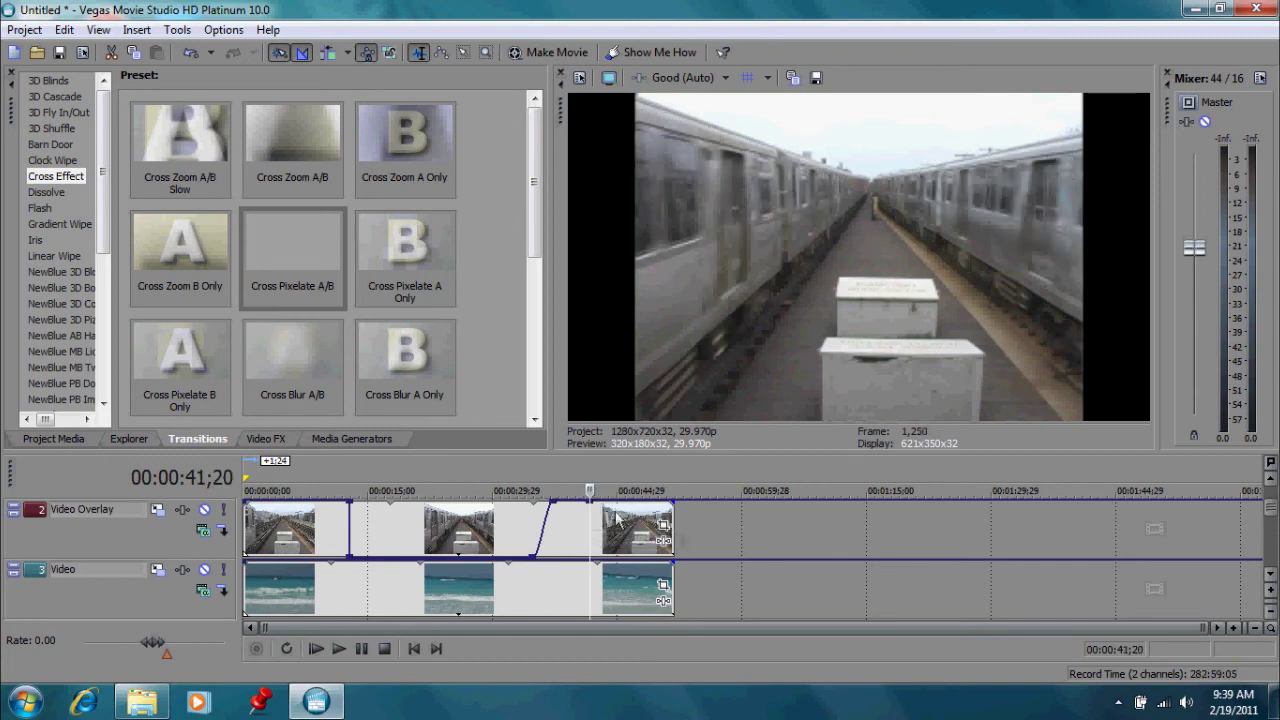
left_click(603, 512)
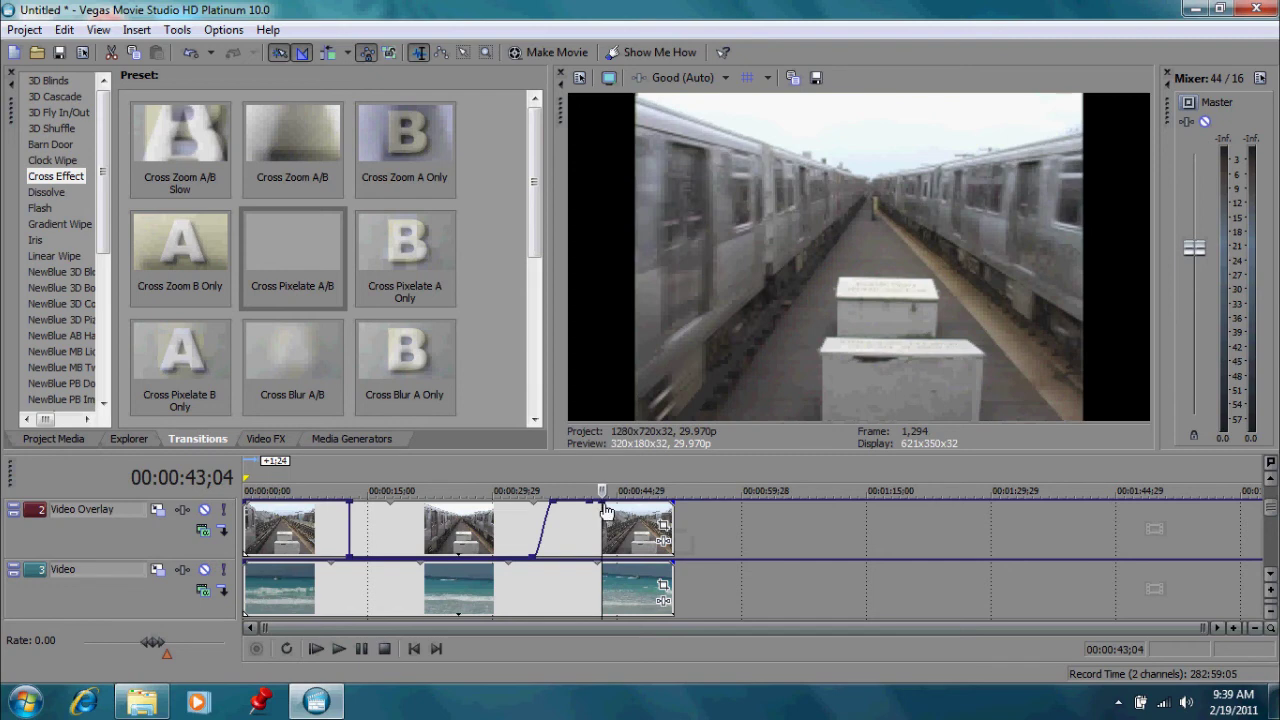
left_click_drag(605, 512, 637, 548)
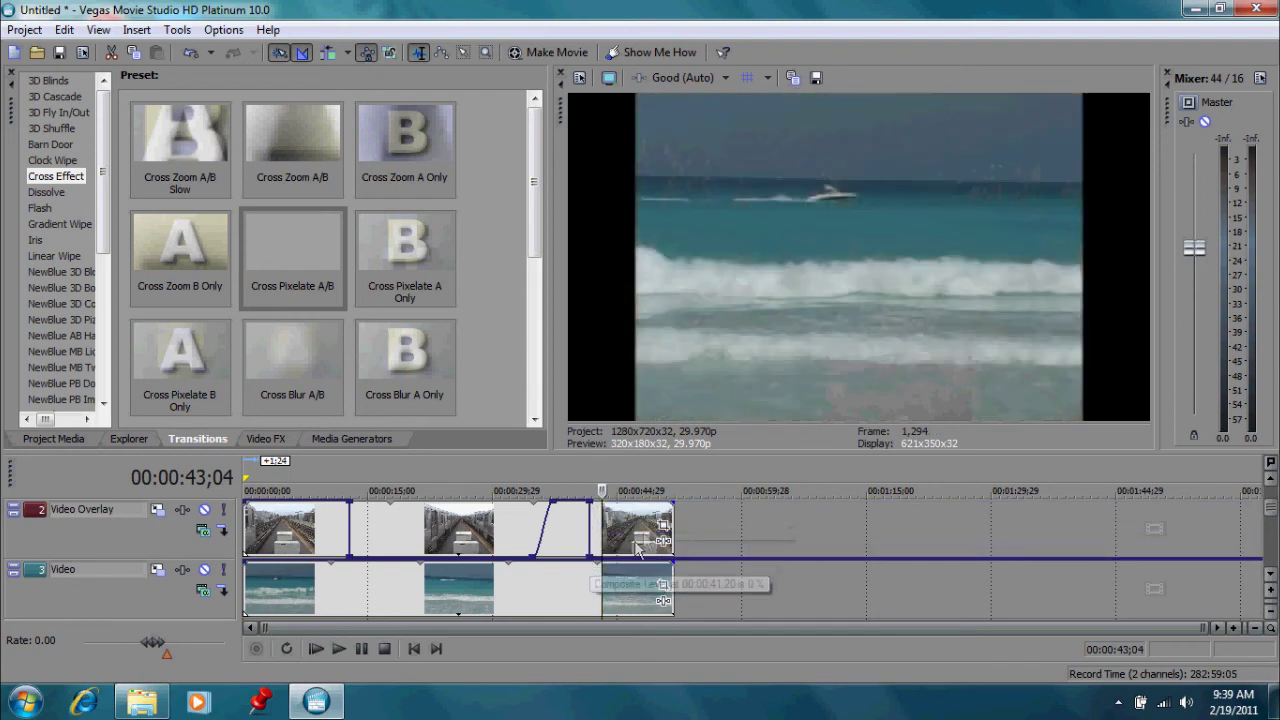
left_click(628, 547)
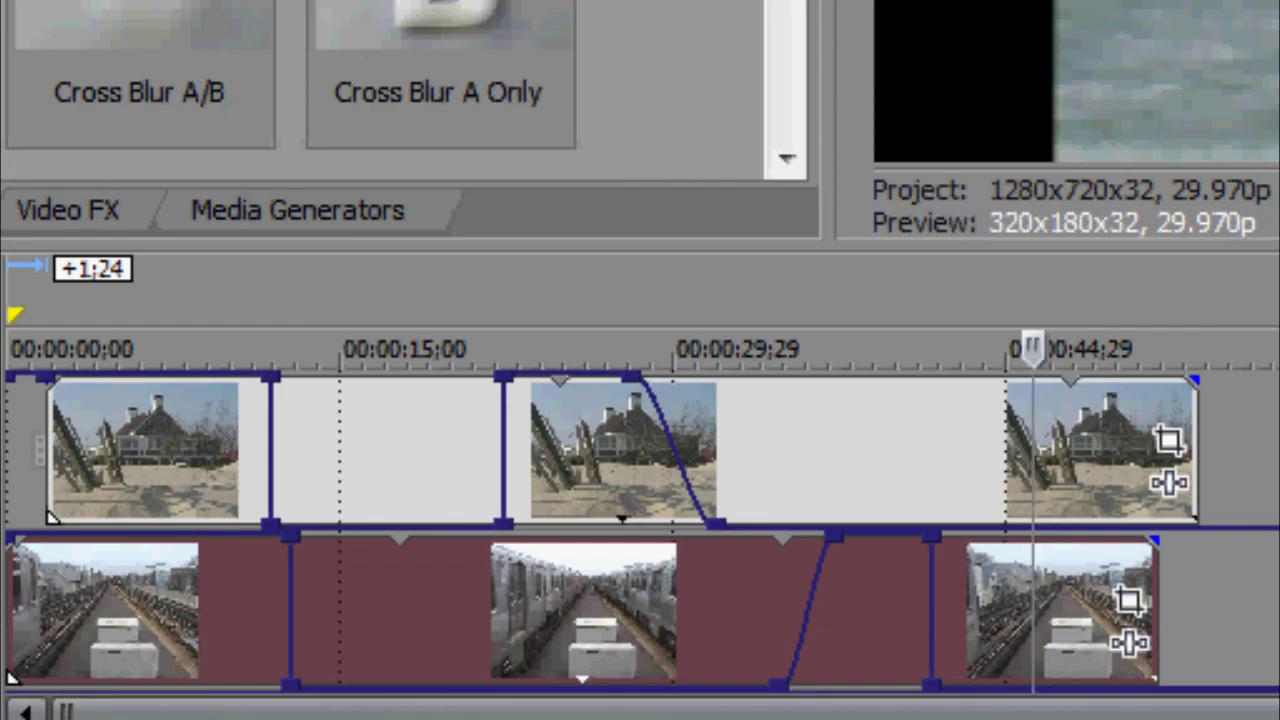
Bring the Voice and Music audio tracks below the video tracks into view
left_click(1268, 571)
left_click(1268, 571)
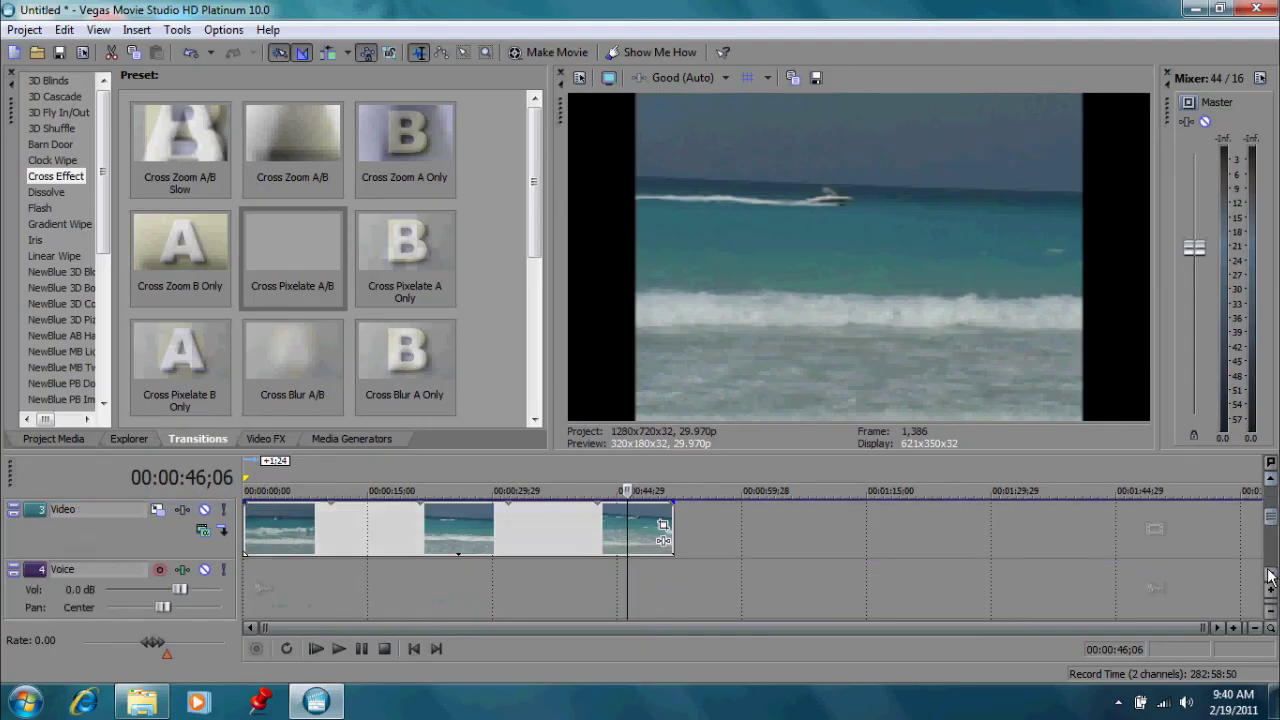
left_click(1270, 577)
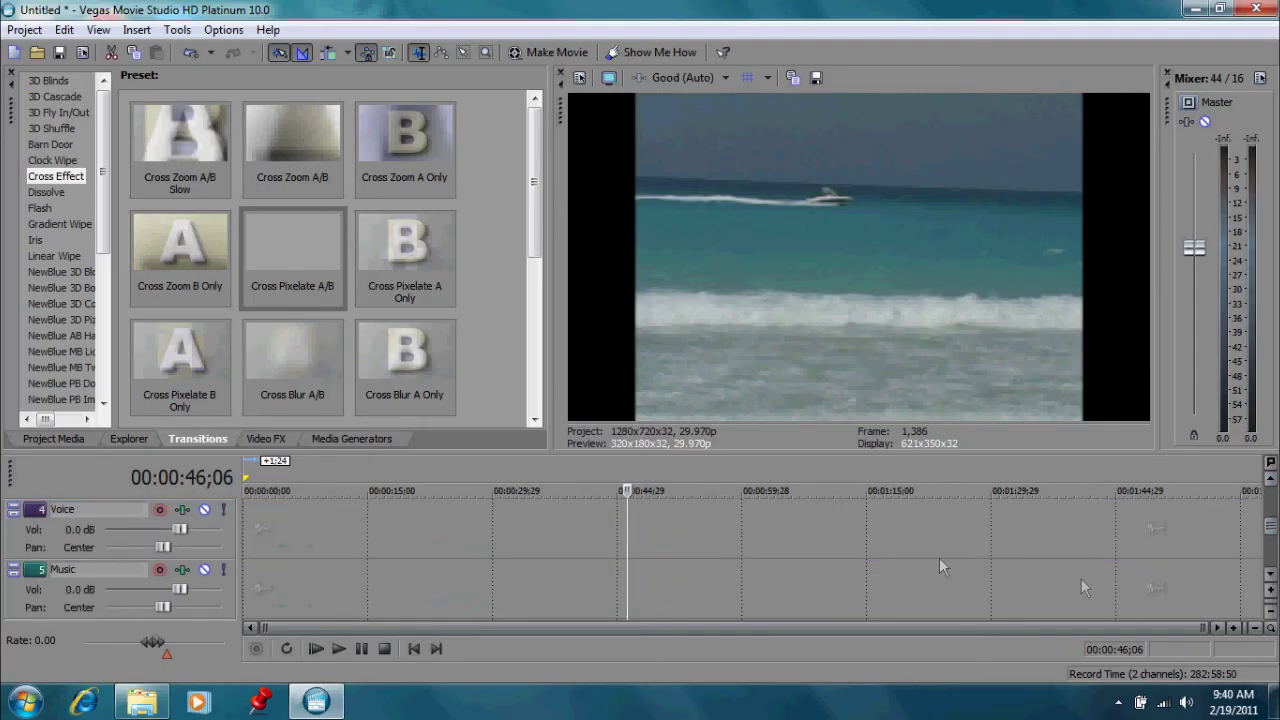